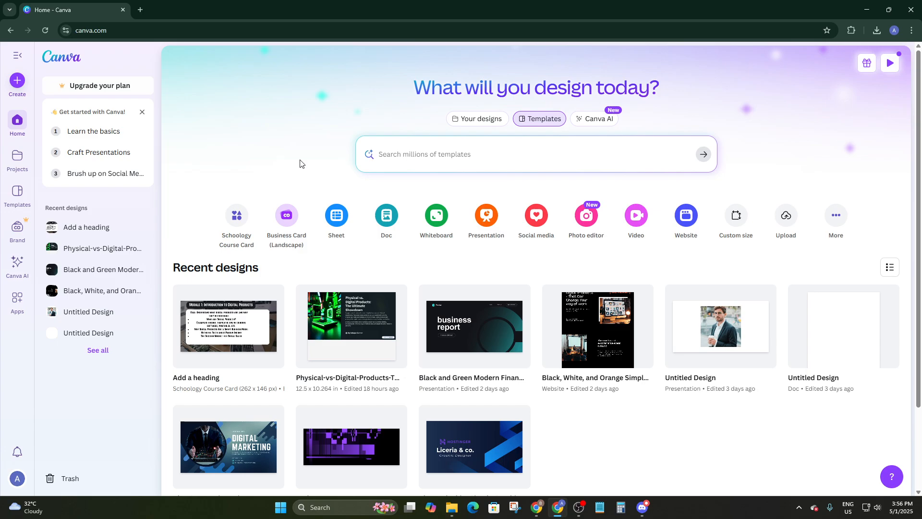
# Step: Search the template library for CV
pyautogui.click(392, 152)
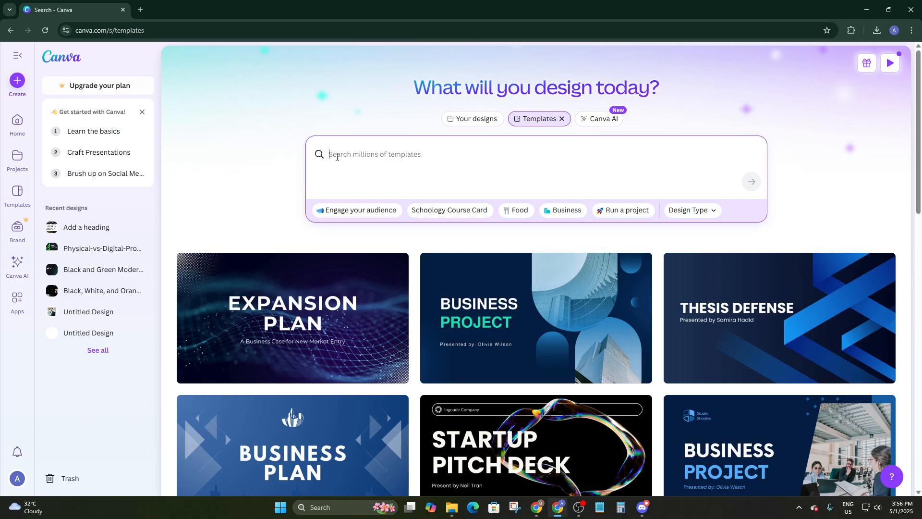
pyautogui.write('CV')
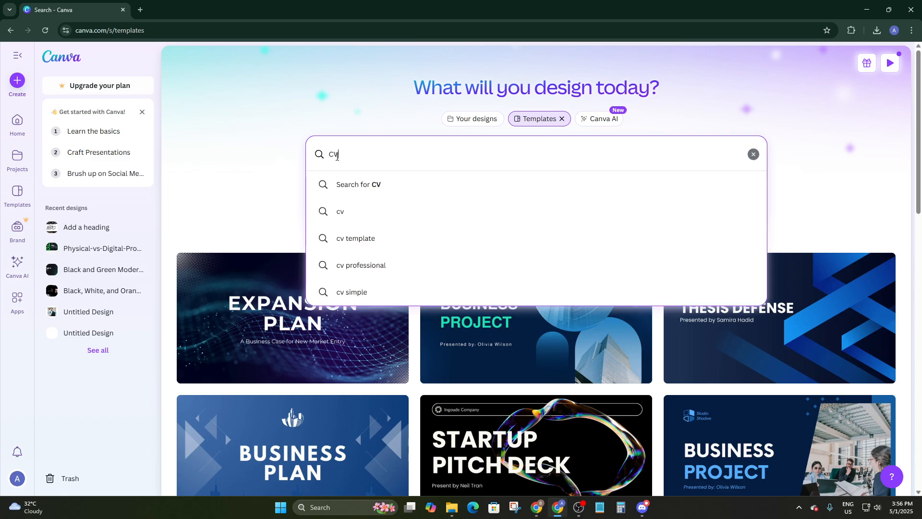
pyautogui.press('Return')
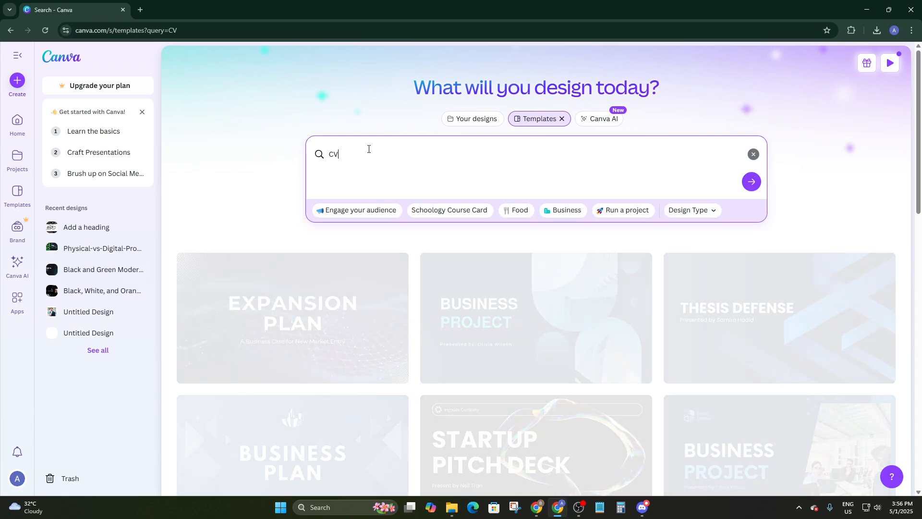
# Step: Replace the CV query with Resume and run the template search again
pyautogui.scroll(-3, 481, 345)
pyautogui.scroll(3, 481, 344)
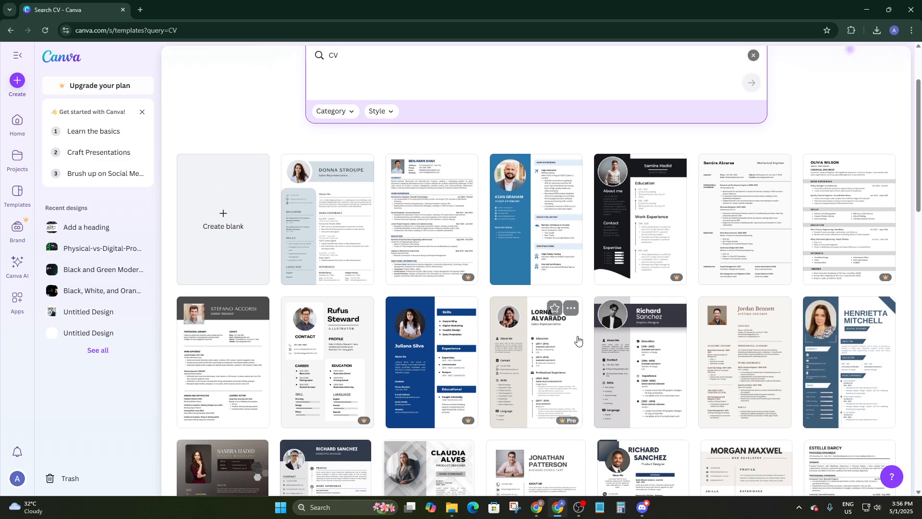
pyautogui.moveTo(354, 159); pyautogui.dragTo(319, 155)
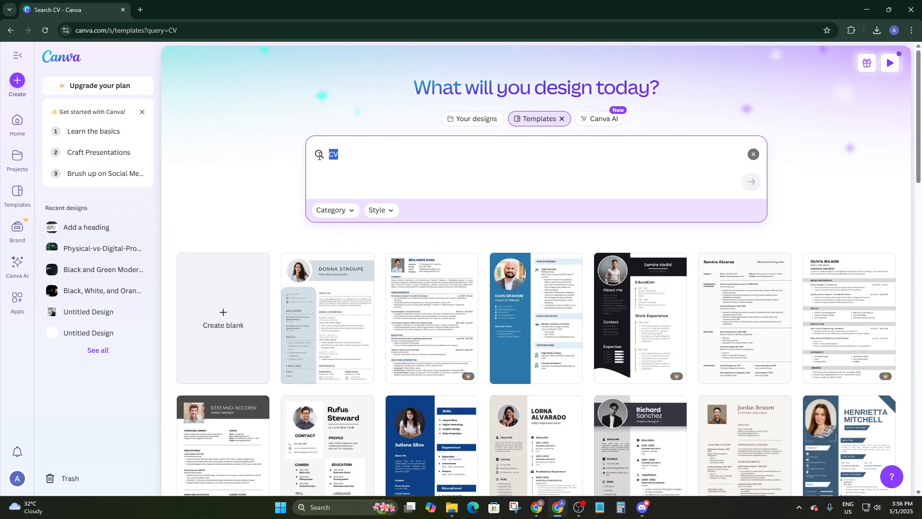
pyautogui.write('Resume')
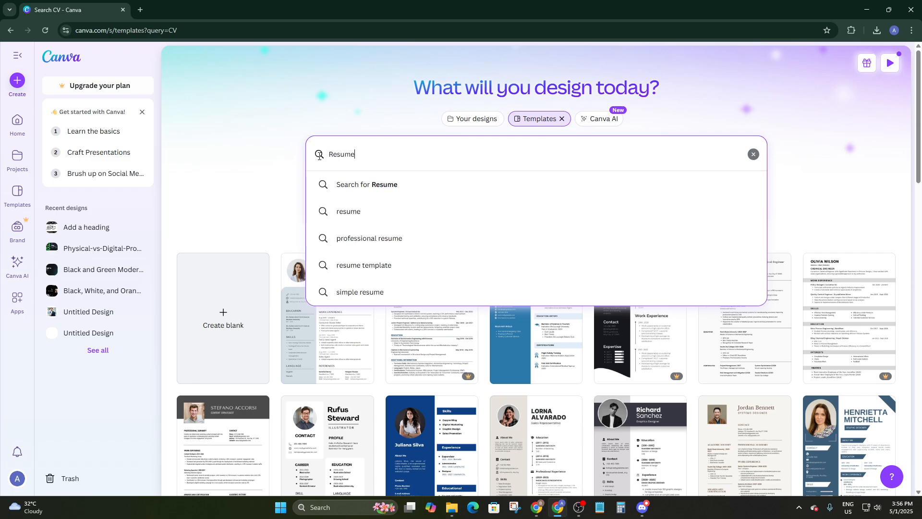
pyautogui.press('Return')
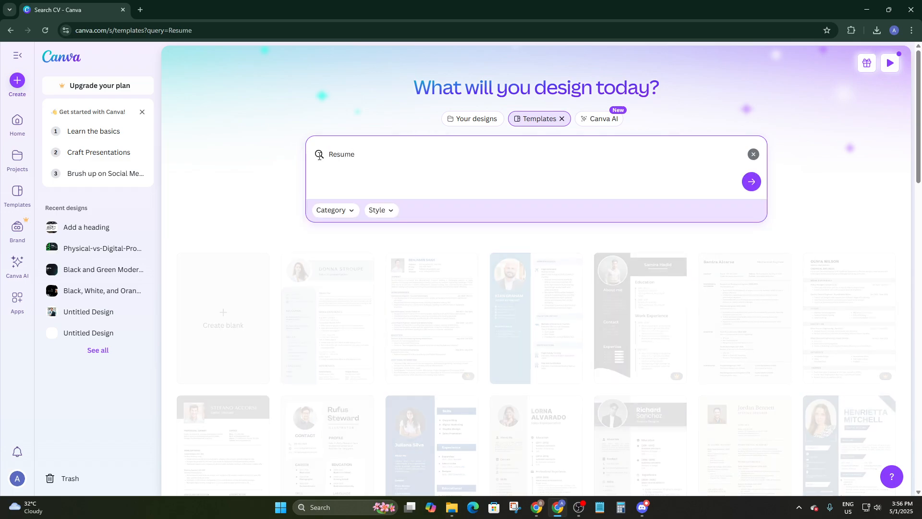
pyautogui.scroll(-5, 480, 216)
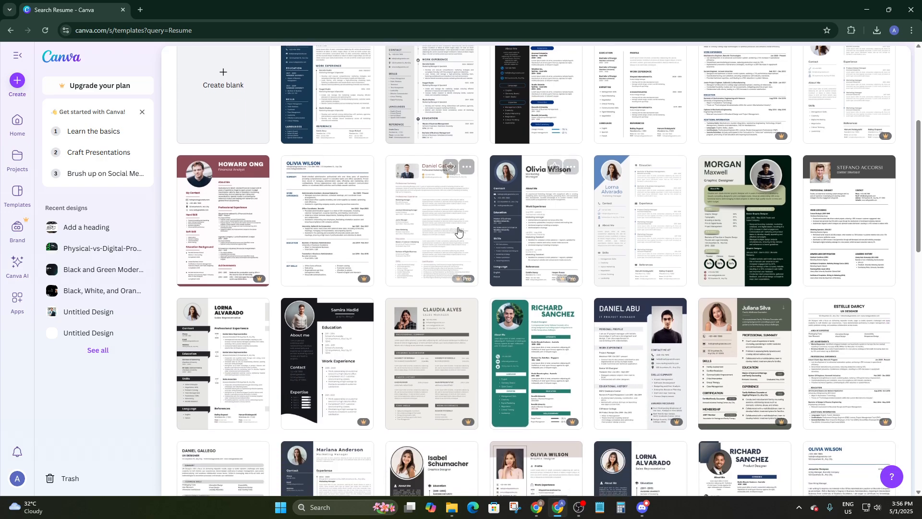
pyautogui.scroll(3, 456, 231)
pyautogui.scroll(-2, 568, 262)
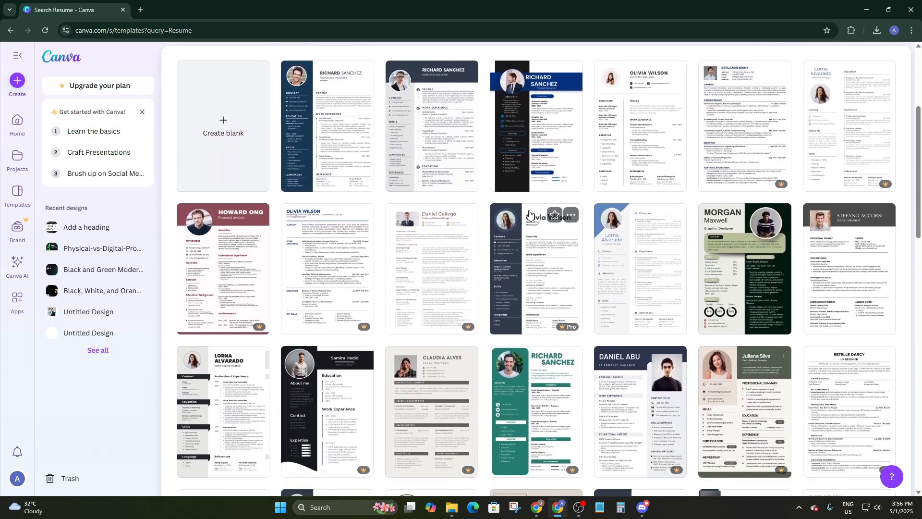
pyautogui.scroll(3, 274, 280)
pyautogui.scroll(-3, 749, 216)
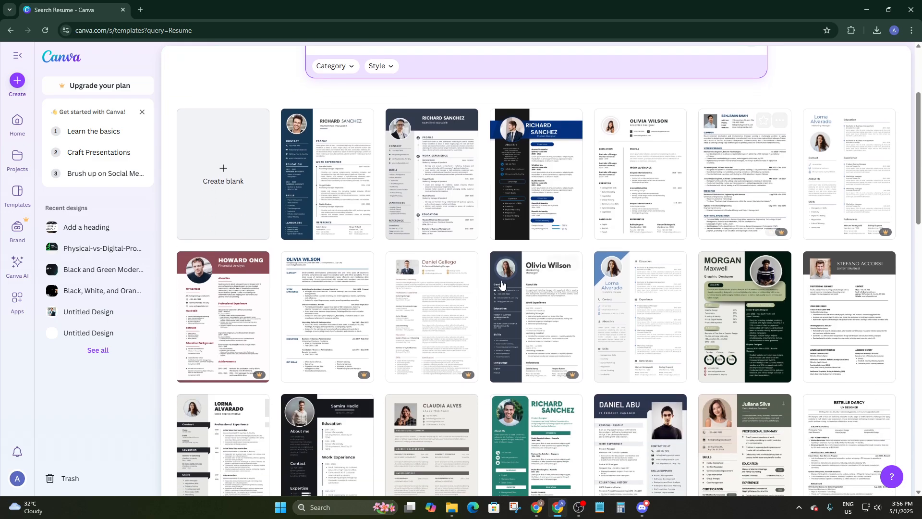
pyautogui.scroll(-2, 480, 331)
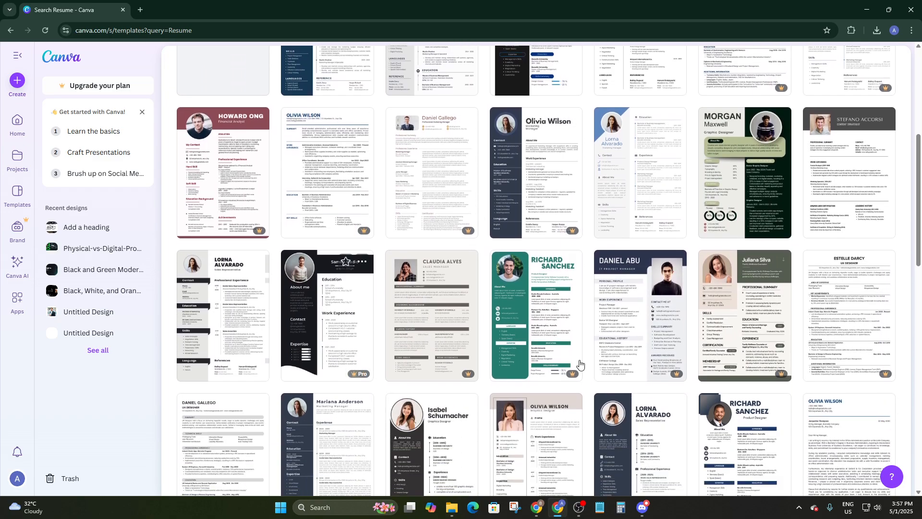
pyautogui.scroll(1, 247, 319)
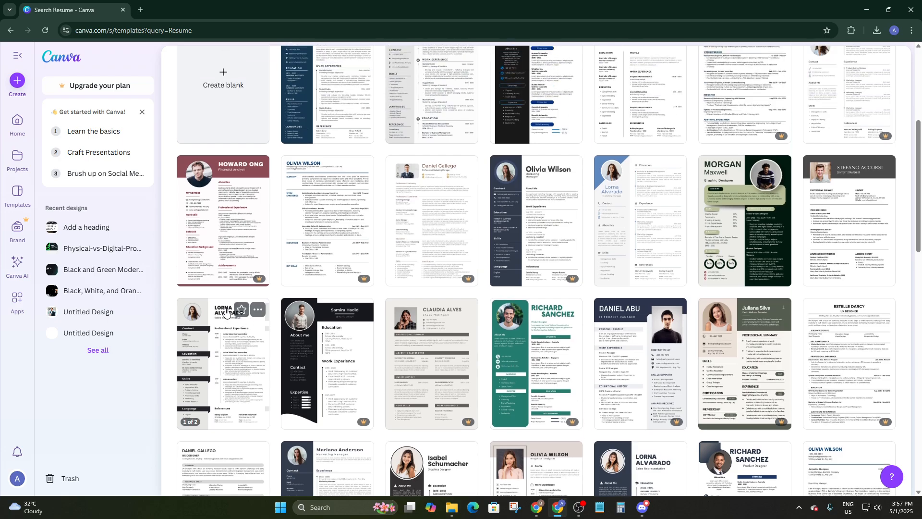
pyautogui.scroll(-1, 269, 308)
pyautogui.scroll(5, 298, 312)
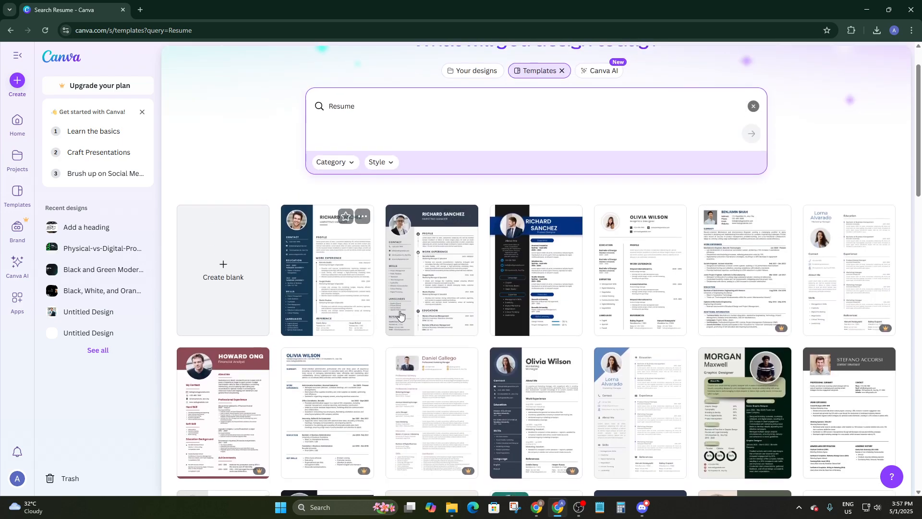
pyautogui.scroll(-2, 384, 350)
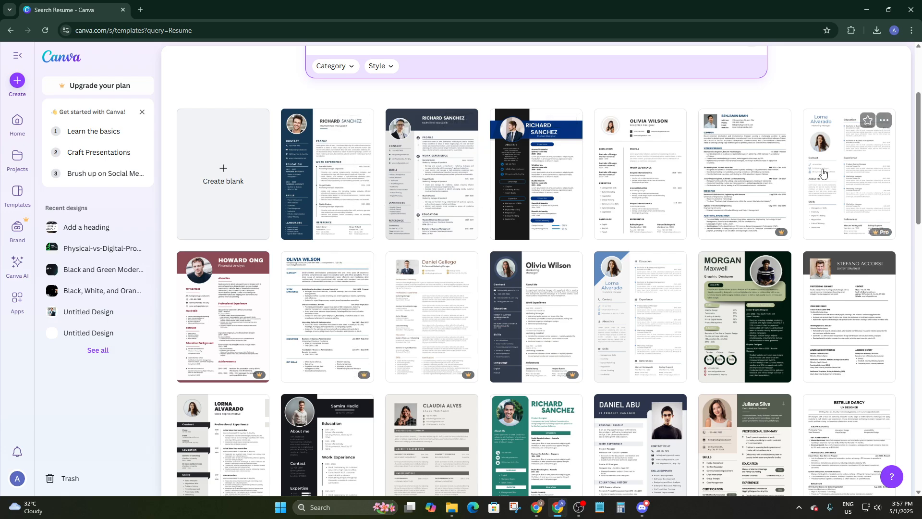
pyautogui.scroll(-2, 298, 315)
pyautogui.scroll(-3, 320, 412)
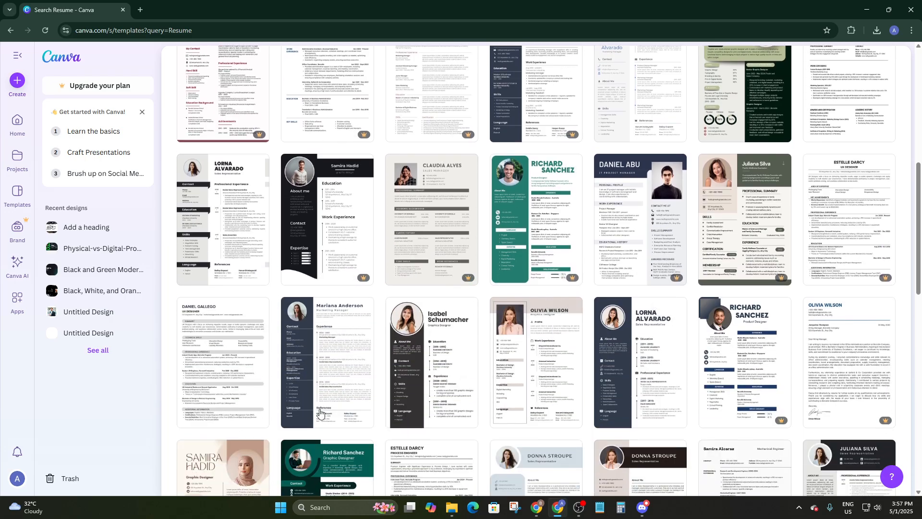
pyautogui.scroll(-20, 571, 328)
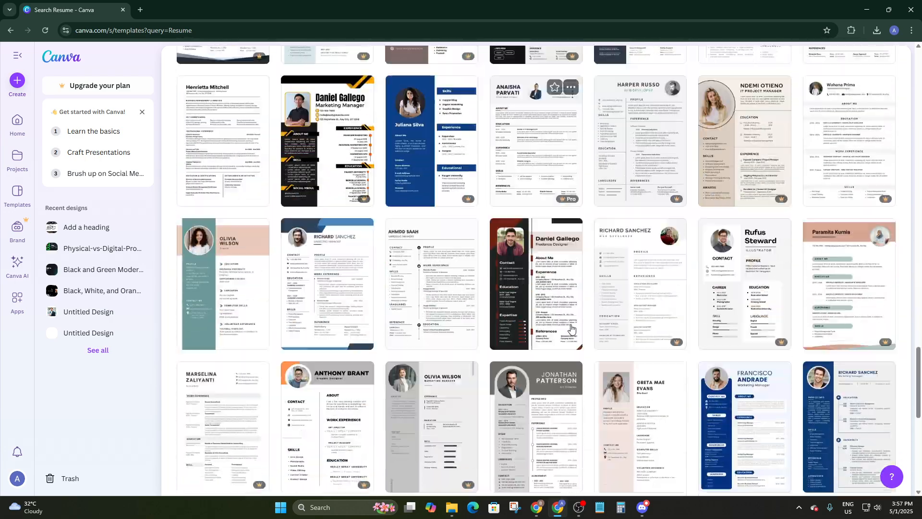
pyautogui.scroll(-20, 571, 329)
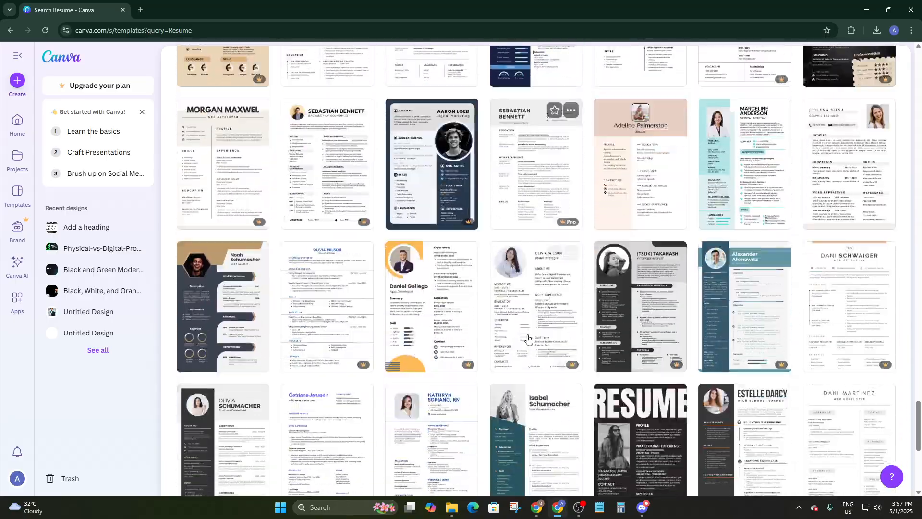
pyautogui.scroll(-20, 528, 339)
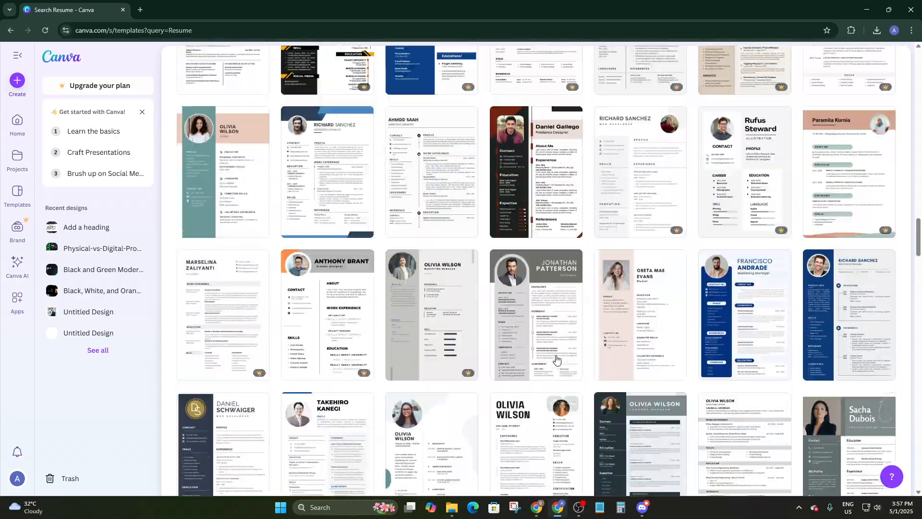
pyautogui.scroll(20, 556, 359)
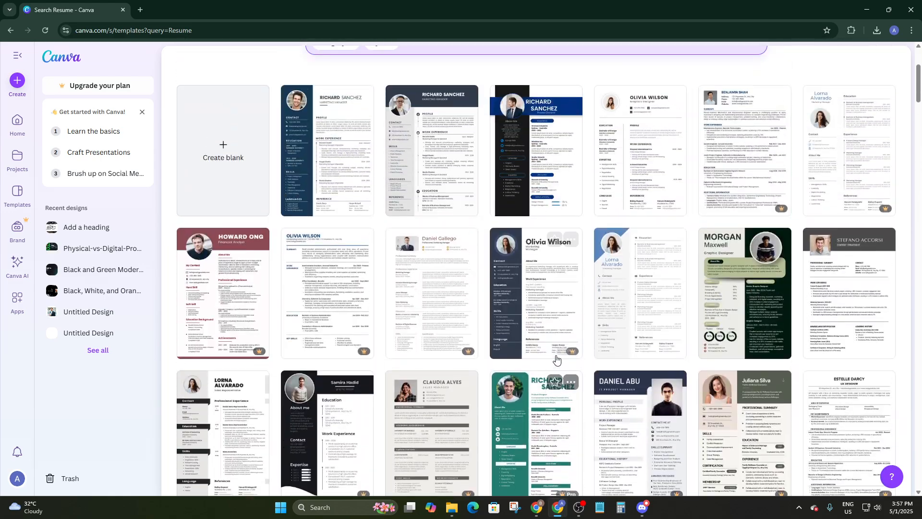
pyautogui.scroll(-3, 231, 288)
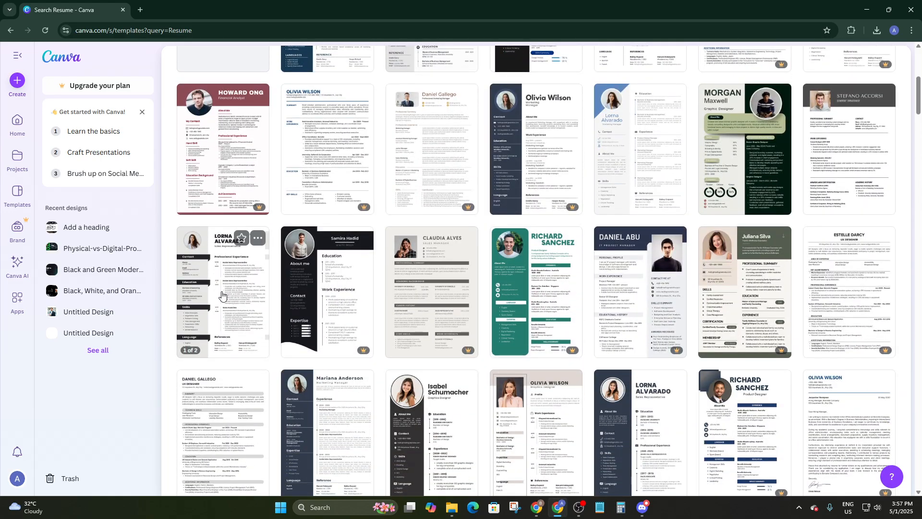
# Step: Open the grey-sidebar Professional Modern CV Resume template as an editable copy
pyautogui.click(208, 314)
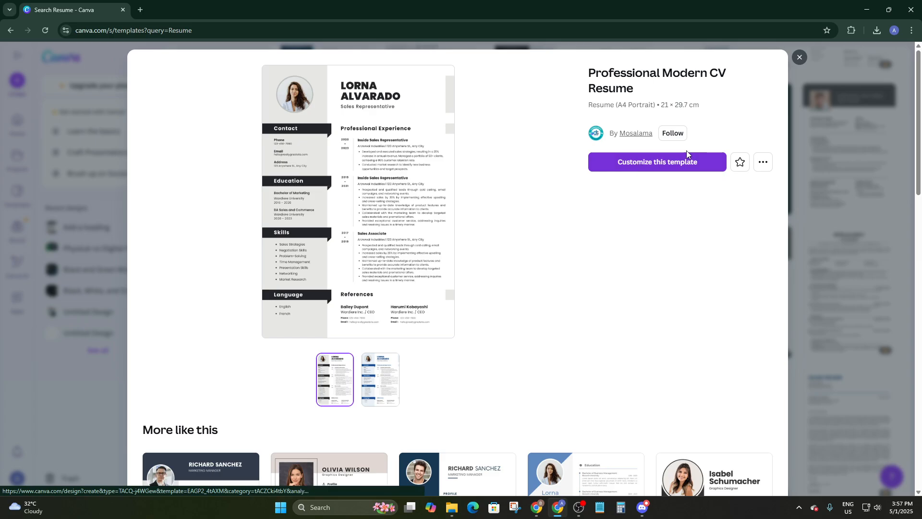
pyautogui.click(648, 164)
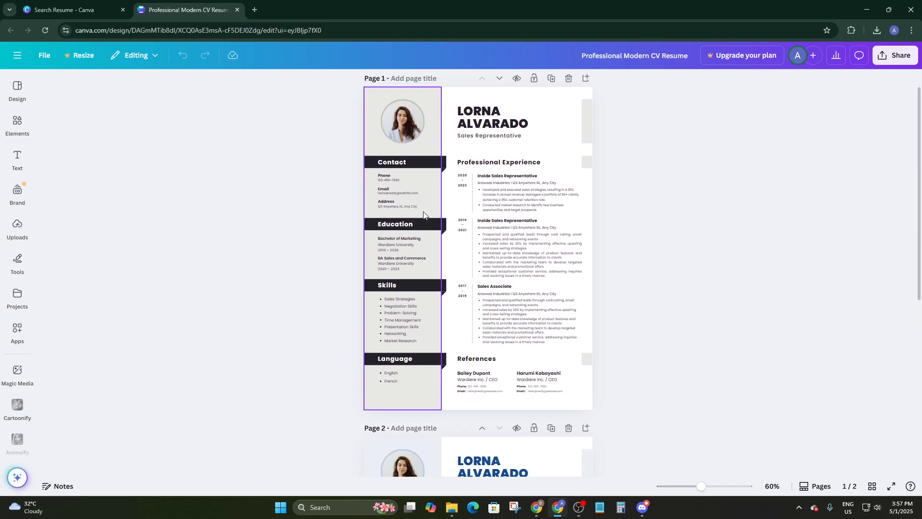
pyautogui.scroll(-7, 417, 218)
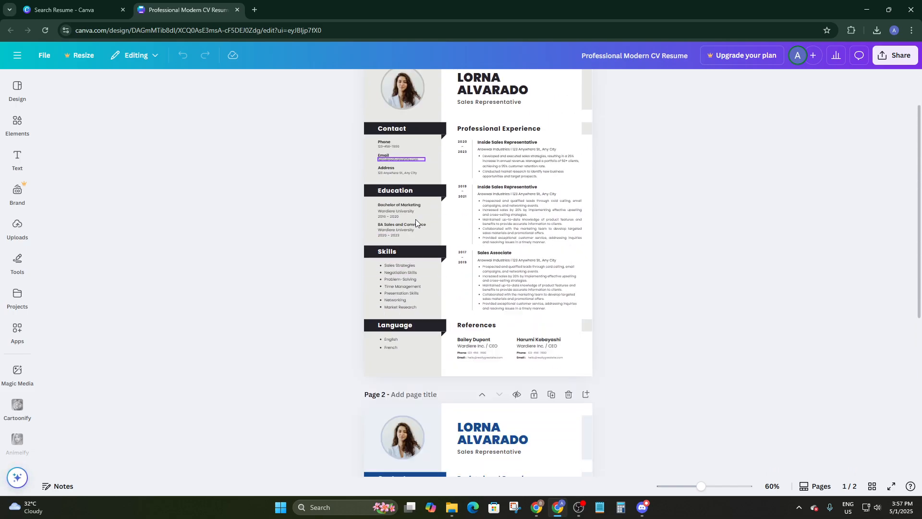
pyautogui.scroll(7, 483, 205)
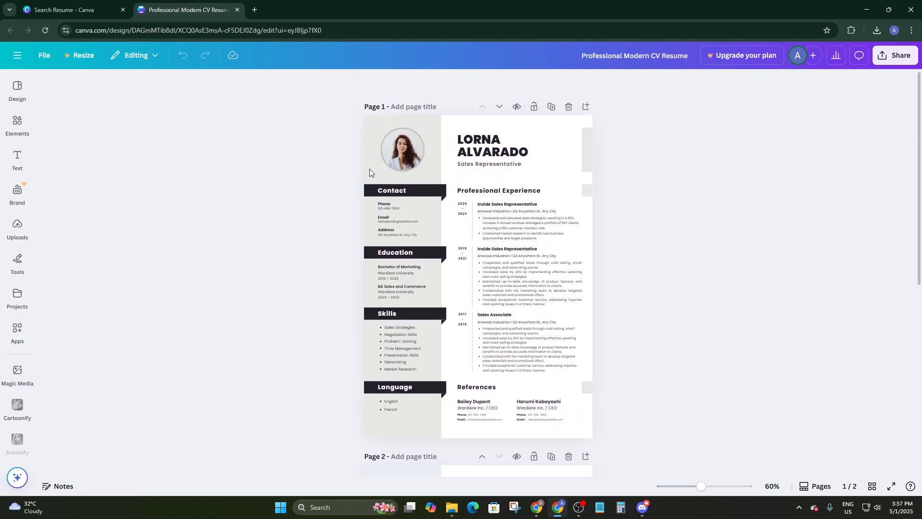
# Step: Delete the template's blue second page, leaving a single-page resume
pyautogui.scroll(-1, 475, 187)
pyautogui.scroll(-4, 475, 186)
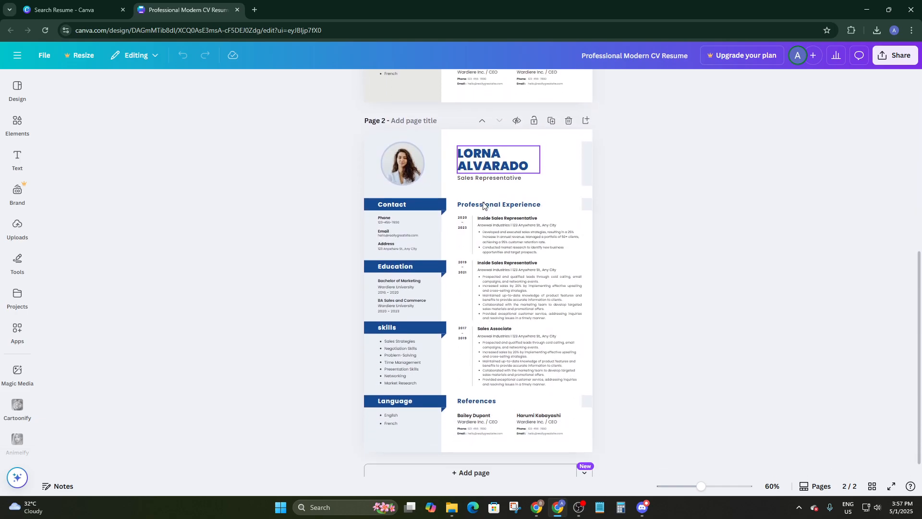
pyautogui.scroll(2, 504, 187)
pyautogui.scroll(-2, 551, 188)
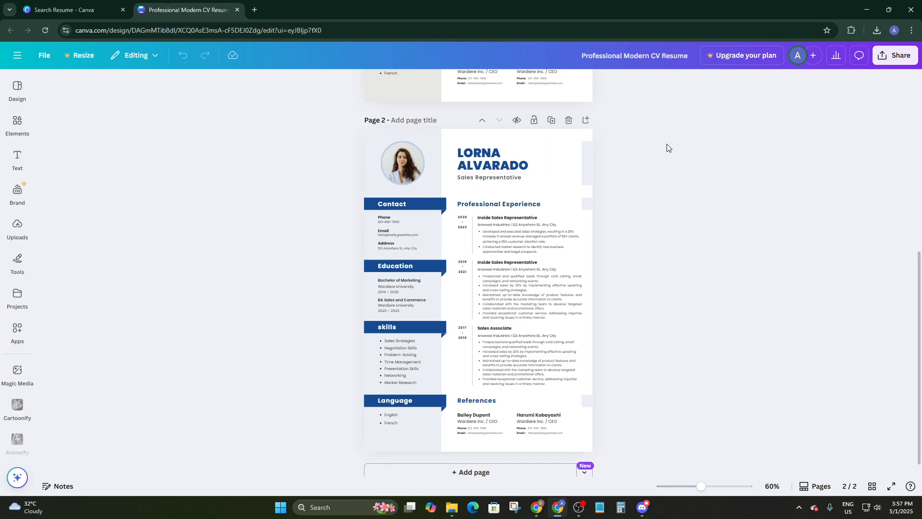
pyautogui.click(569, 121)
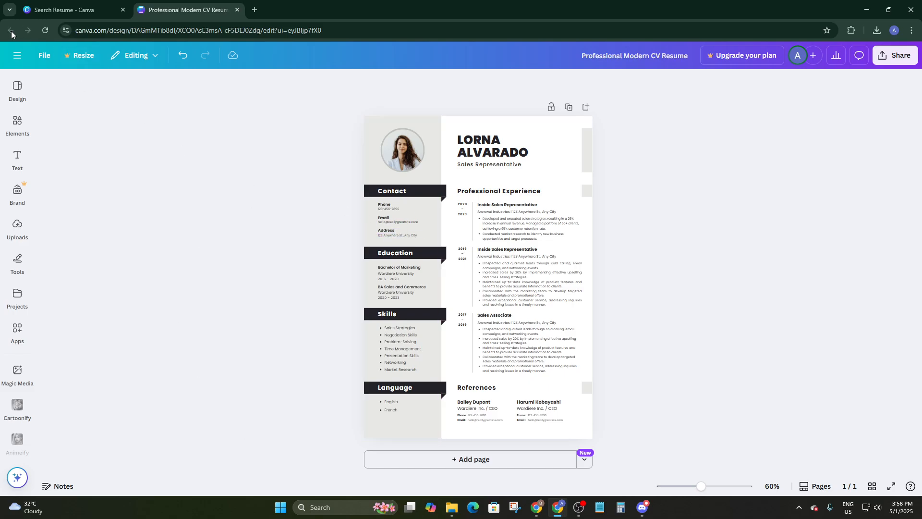
# Step: Create a blank A4 design from the Resume results, then return to the CV template tab
pyautogui.click(72, 11)
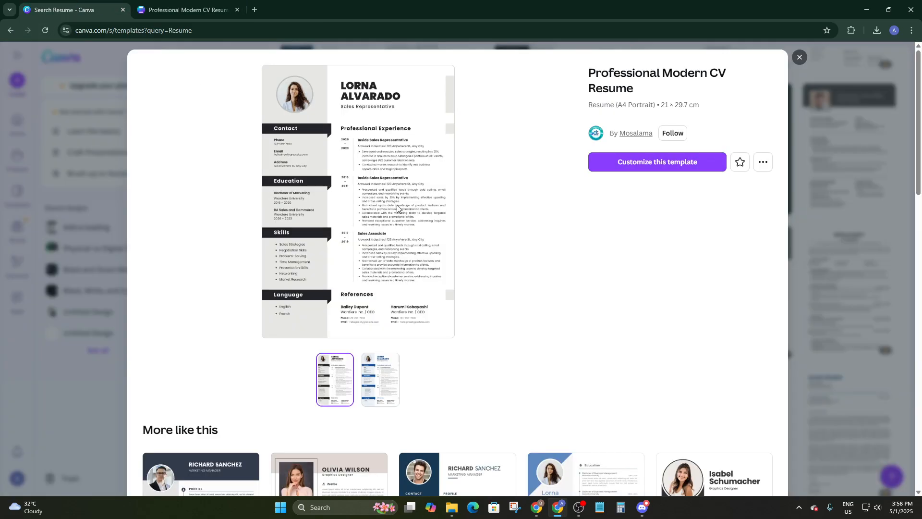
pyautogui.click(799, 56)
pyautogui.scroll(5, 362, 263)
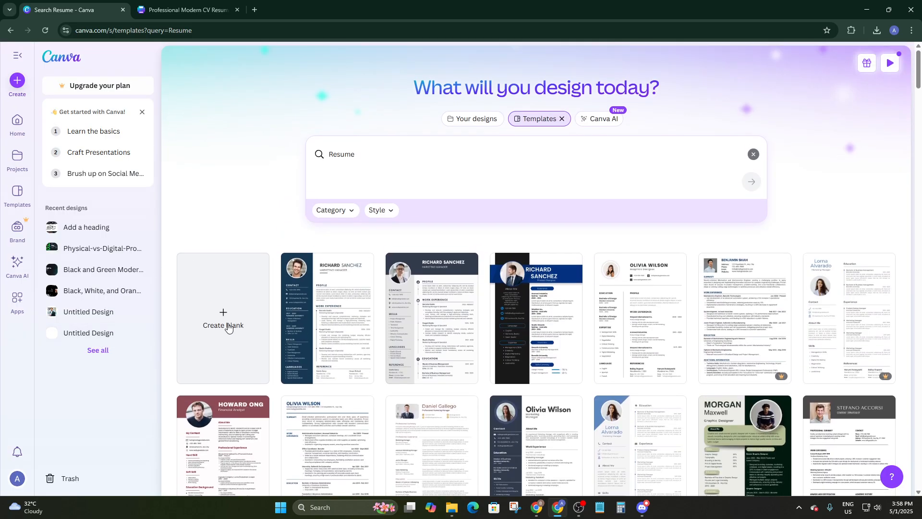
pyautogui.click(224, 312)
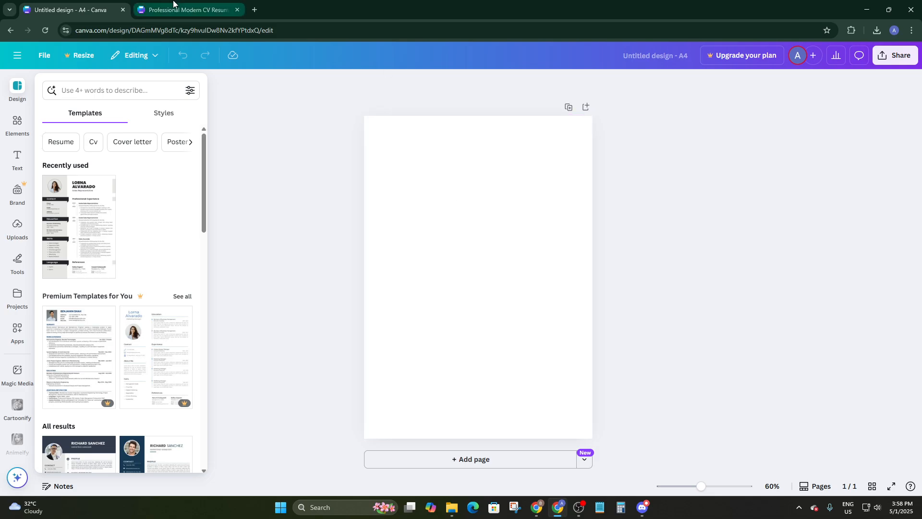
pyautogui.click(185, 10)
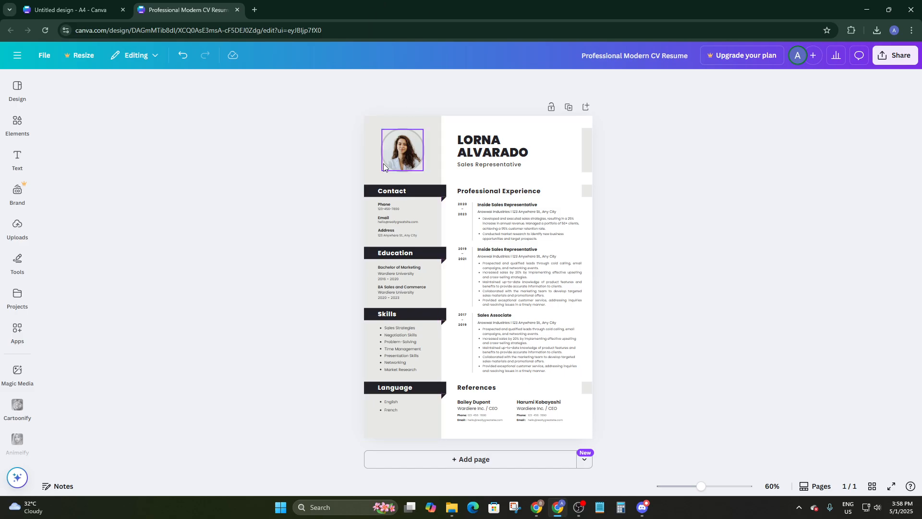
# Step: Check the profile photo, name and subtitle elements, then show the uploaded images beside the resume
pyautogui.click(393, 158)
pyautogui.click(514, 153)
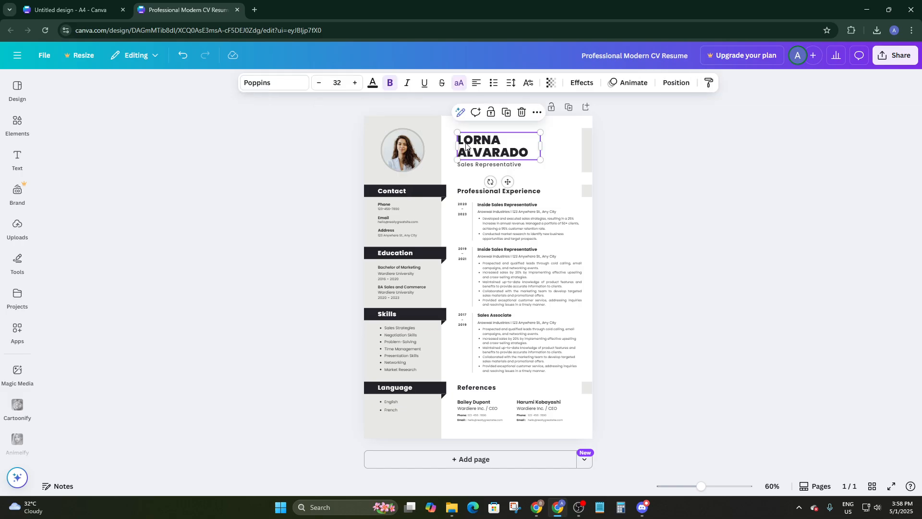
pyautogui.click(503, 166)
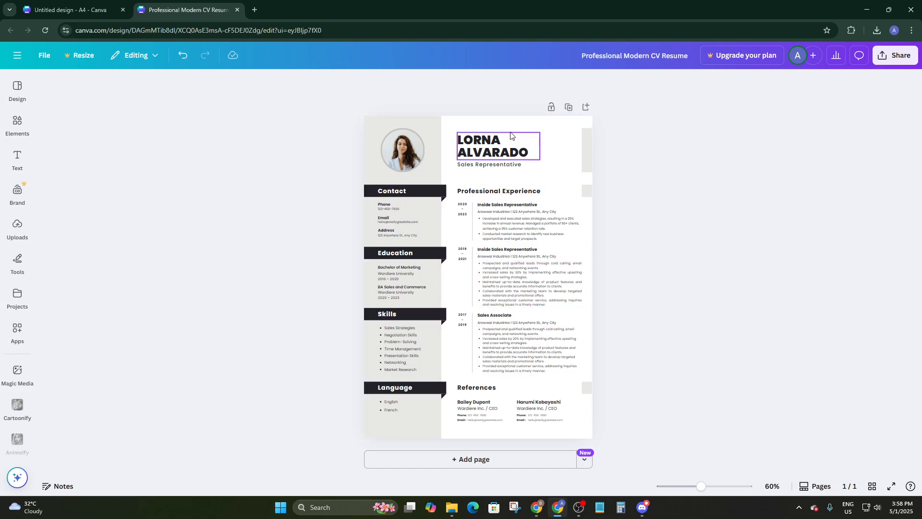
pyautogui.click(410, 151)
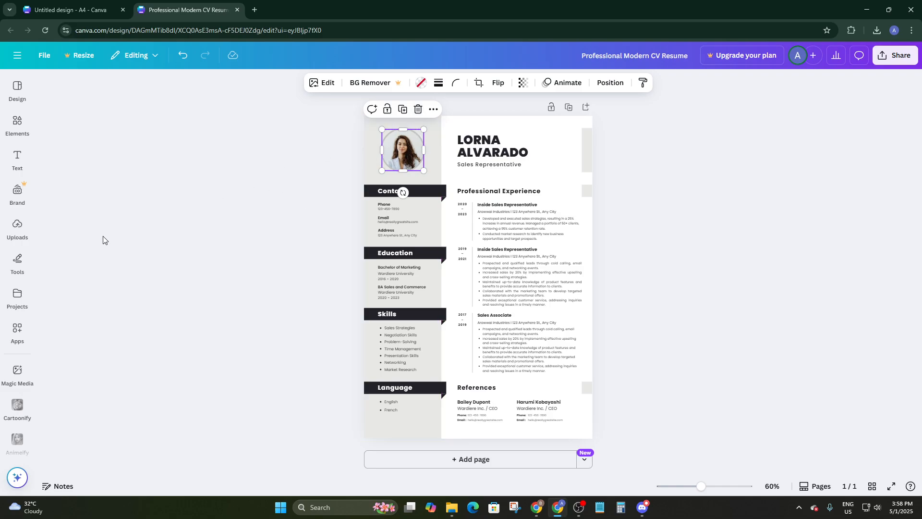
pyautogui.click(18, 227)
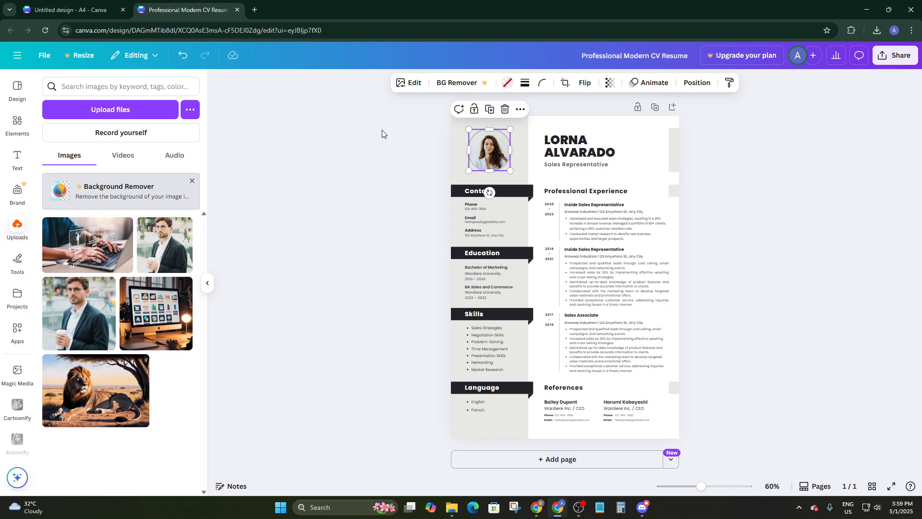
# Step: Delete the woman's photo from the round profile frame
pyautogui.click(504, 111)
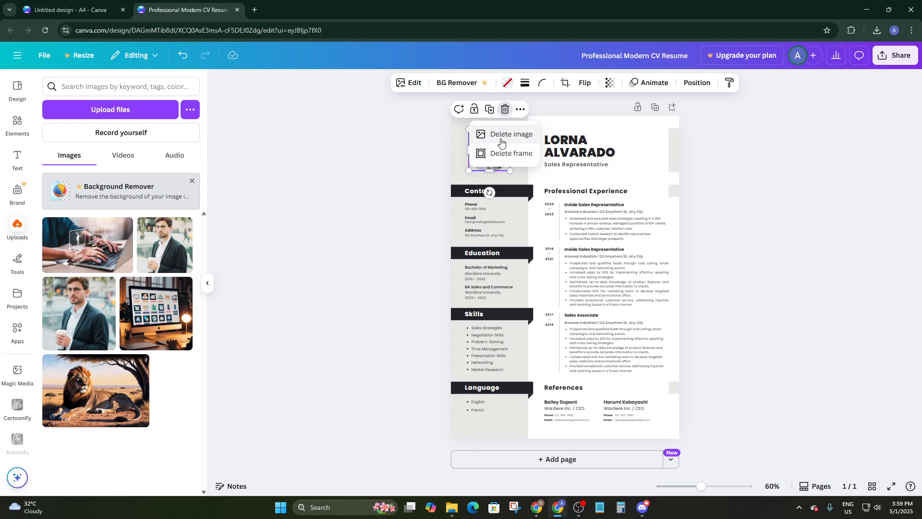
pyautogui.click(505, 135)
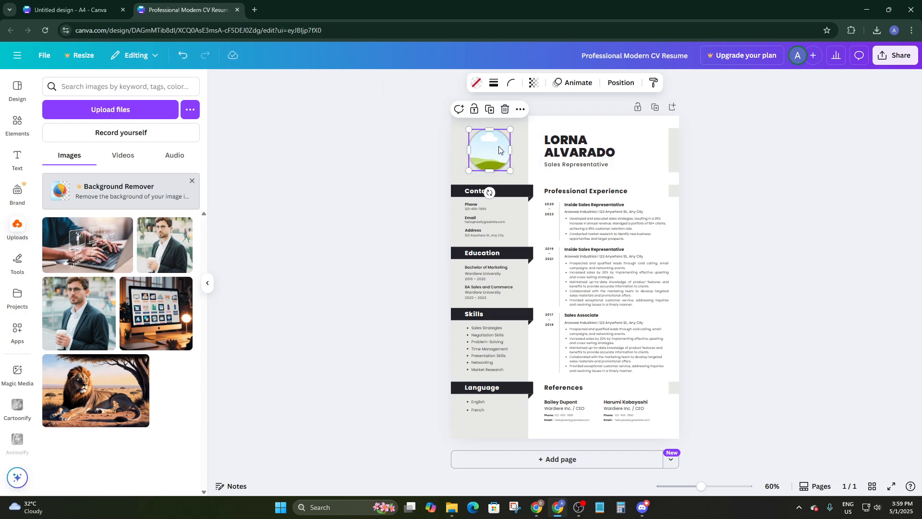
pyautogui.click(412, 166)
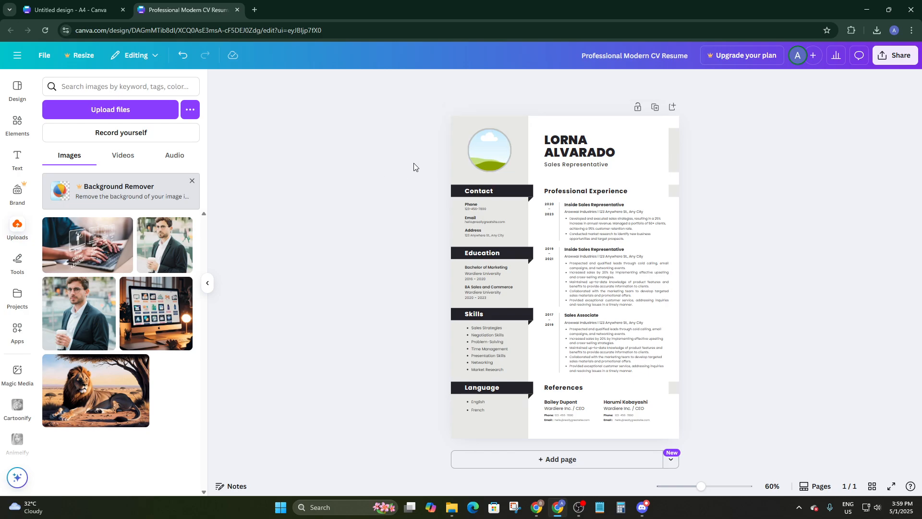
pyautogui.click(511, 148)
# Step: Drop the man-with-coffee upload into the empty frame and crop it to fit
pyautogui.moveTo(79, 313); pyautogui.dragTo(484, 154)
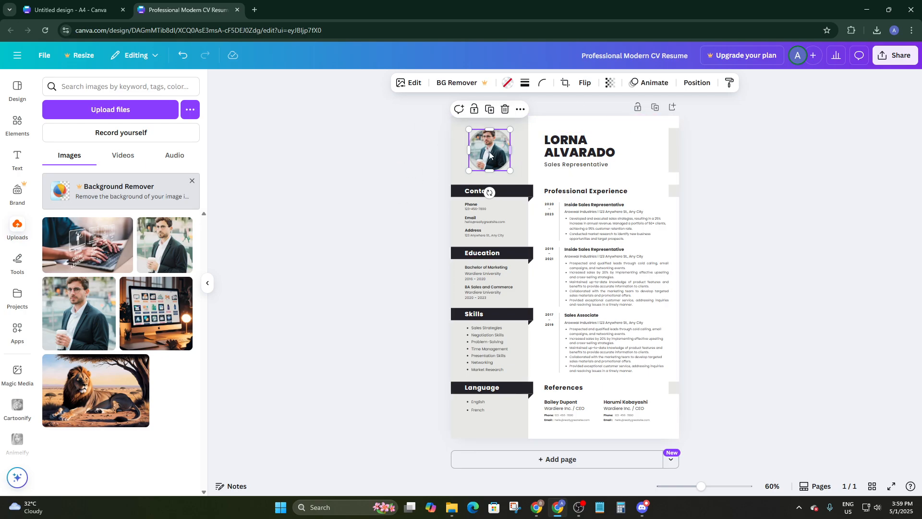
pyautogui.click(565, 84)
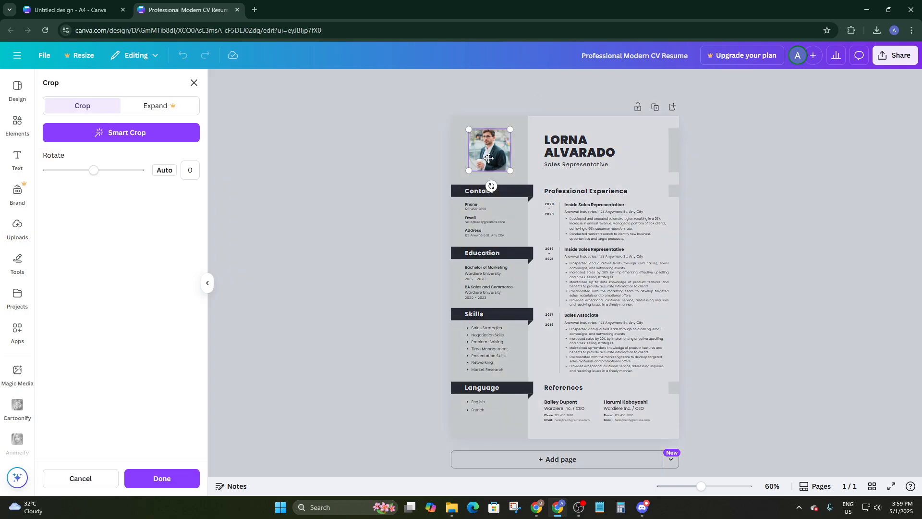
pyautogui.moveTo(488, 158); pyautogui.dragTo(489, 191)
pyautogui.click(395, 168)
pyautogui.click(730, 200)
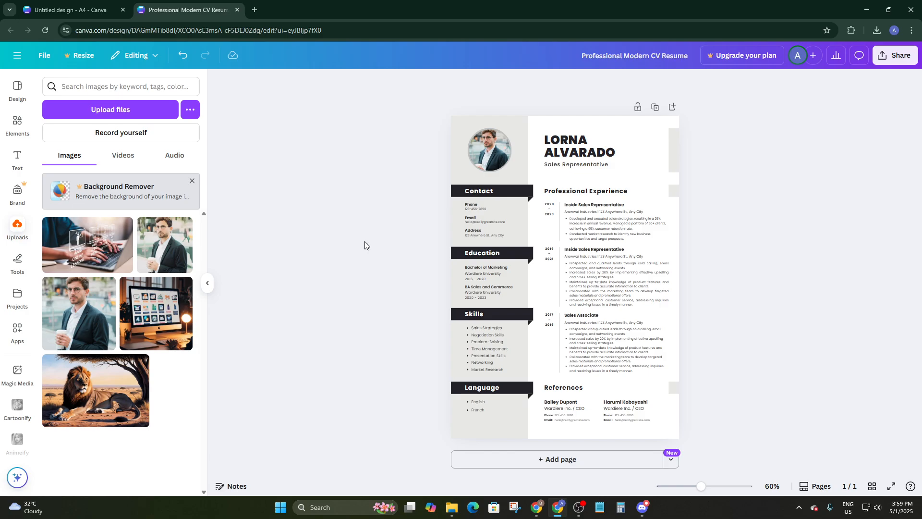
pyautogui.click(17, 229)
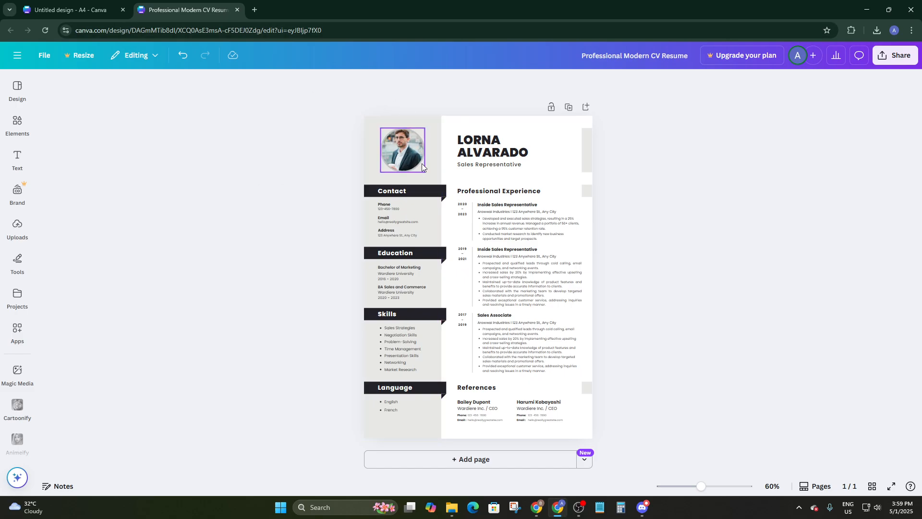
# Step: Remove the man's photo and then the empty circular frame from the left column
pyautogui.click(406, 145)
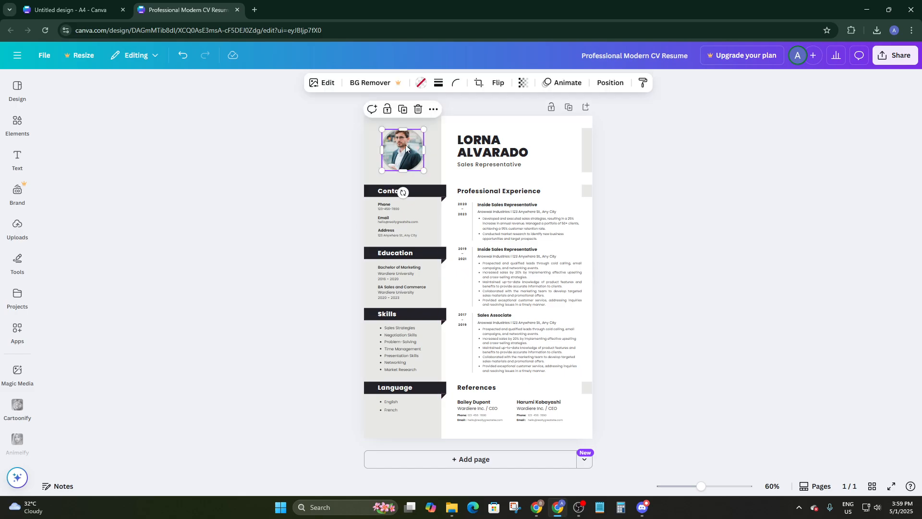
pyautogui.click(418, 109)
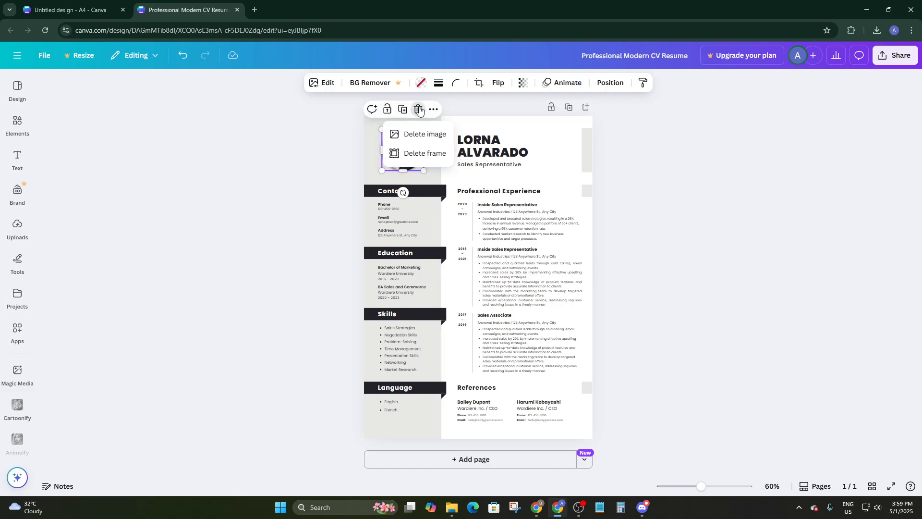
pyautogui.click(418, 136)
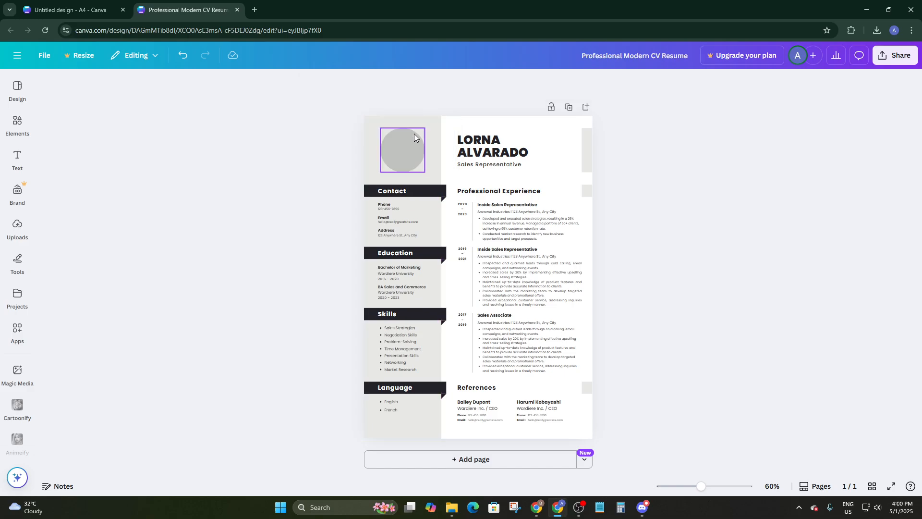
pyautogui.click(411, 160)
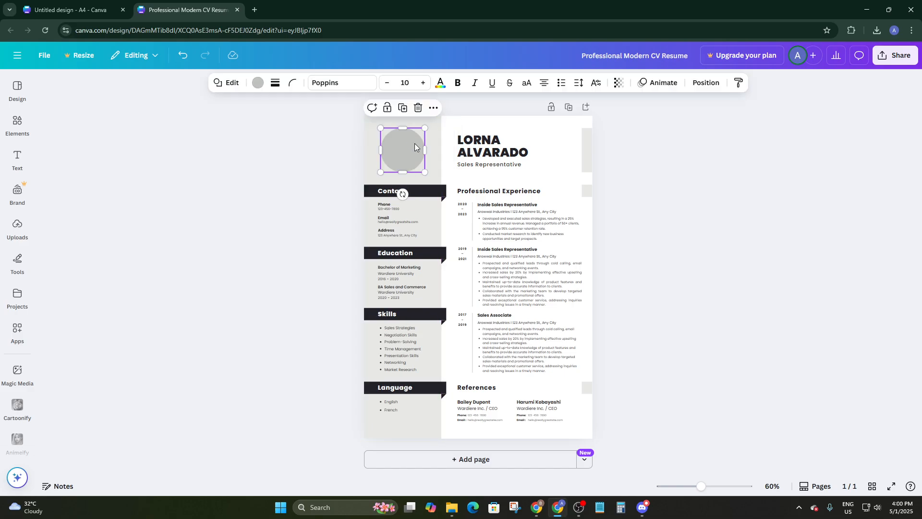
pyautogui.click(419, 108)
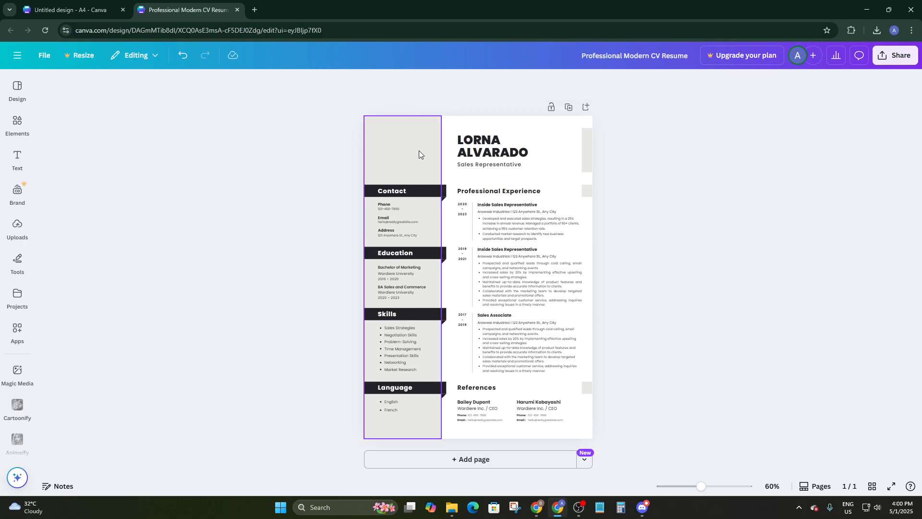
pyautogui.click(17, 331)
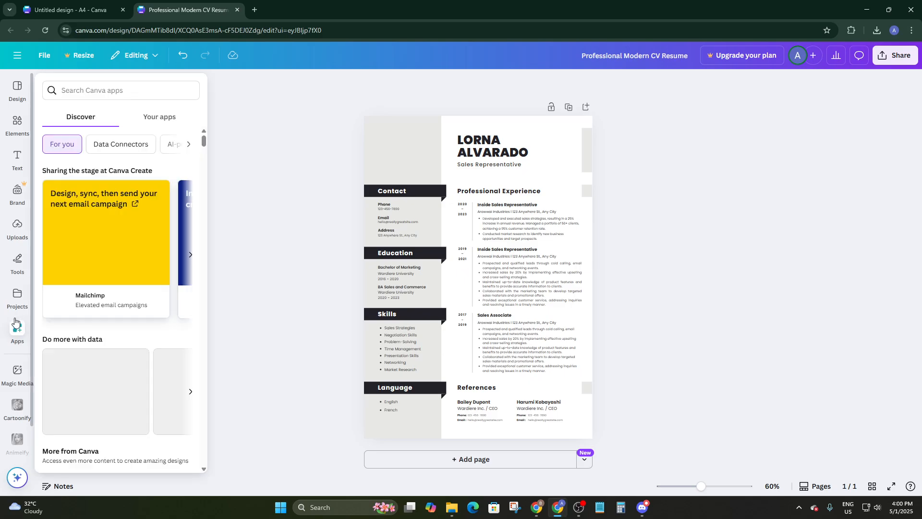
pyautogui.click(245, 157)
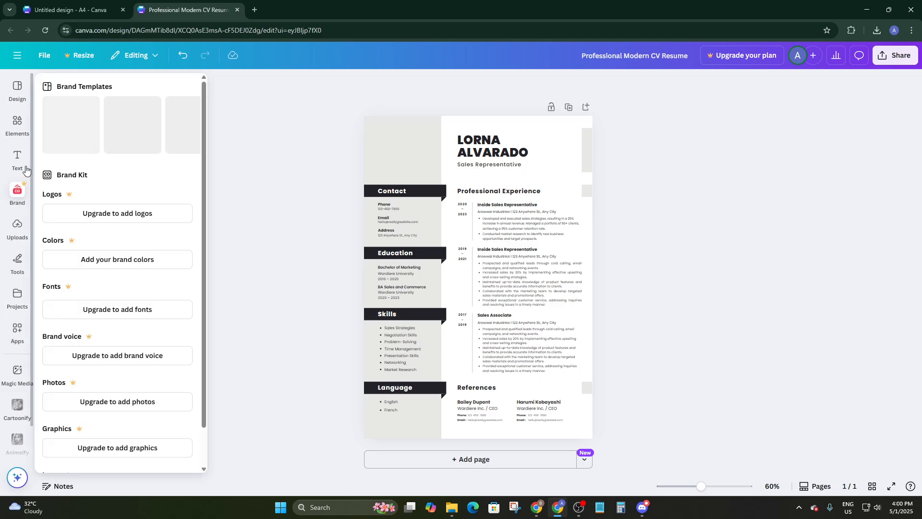
# Step: Add a square frame from an Elements 'frame' search and shrink it into the photo spot
pyautogui.click(17, 124)
pyautogui.click(101, 82)
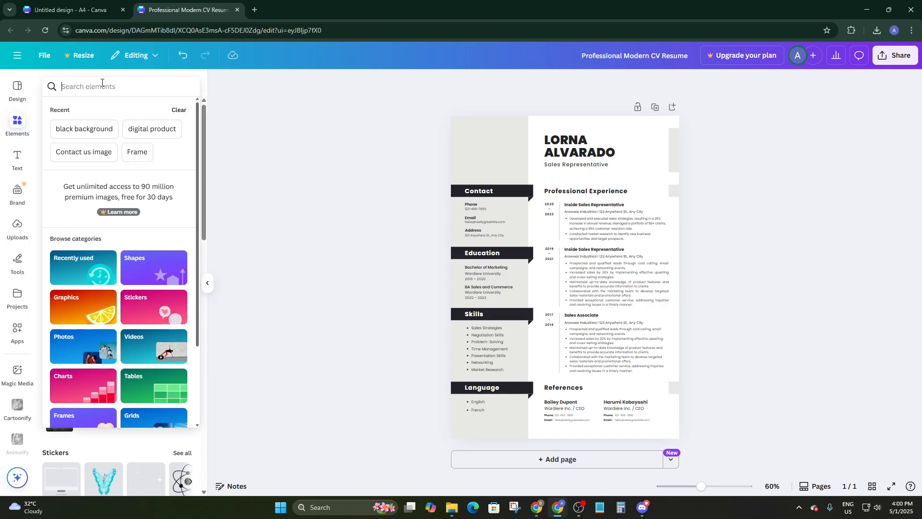
pyautogui.write('frame')
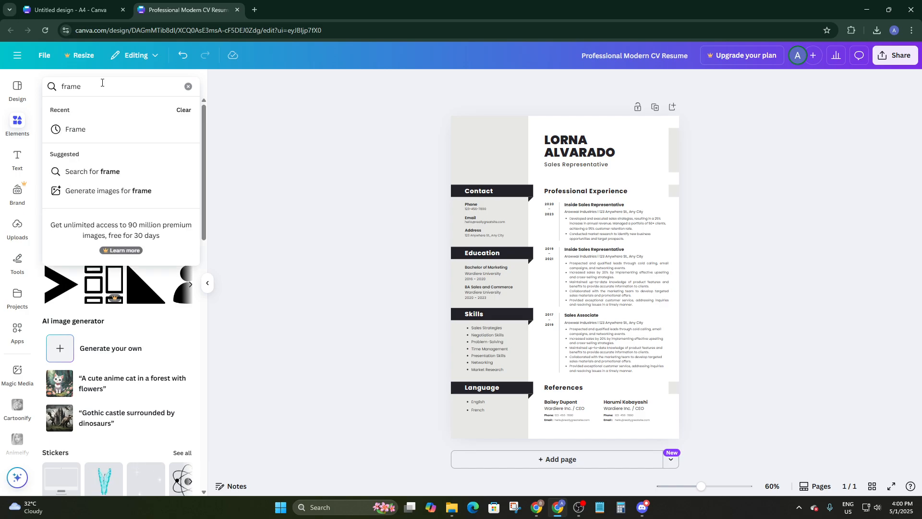
pyautogui.press('Return')
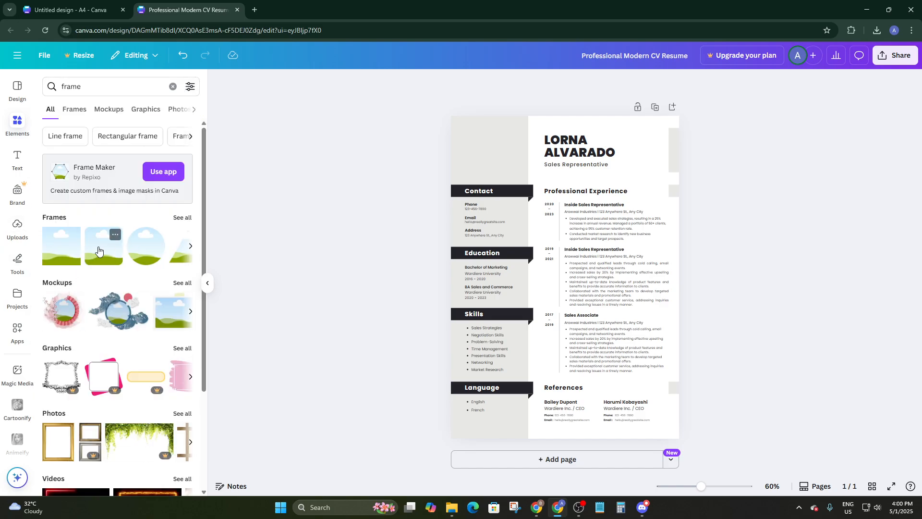
pyautogui.moveTo(108, 254); pyautogui.dragTo(468, 154)
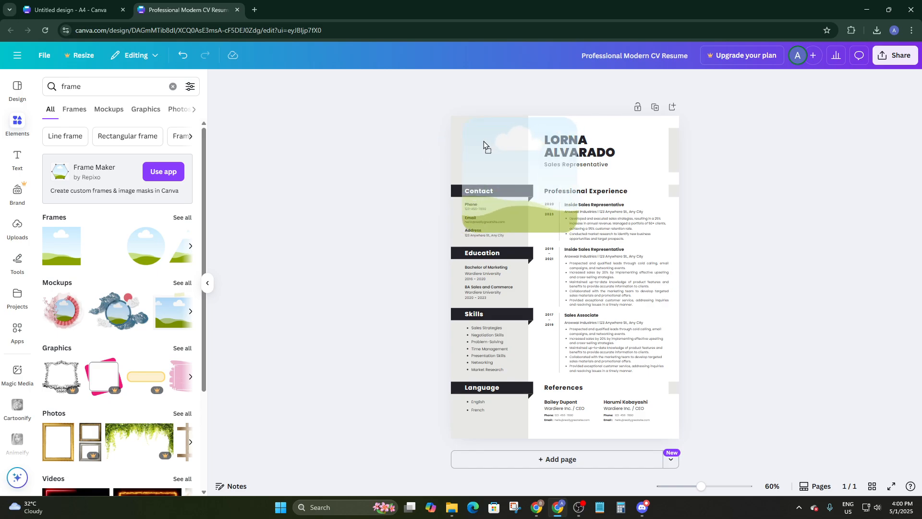
pyautogui.moveTo(576, 233); pyautogui.dragTo(502, 153)
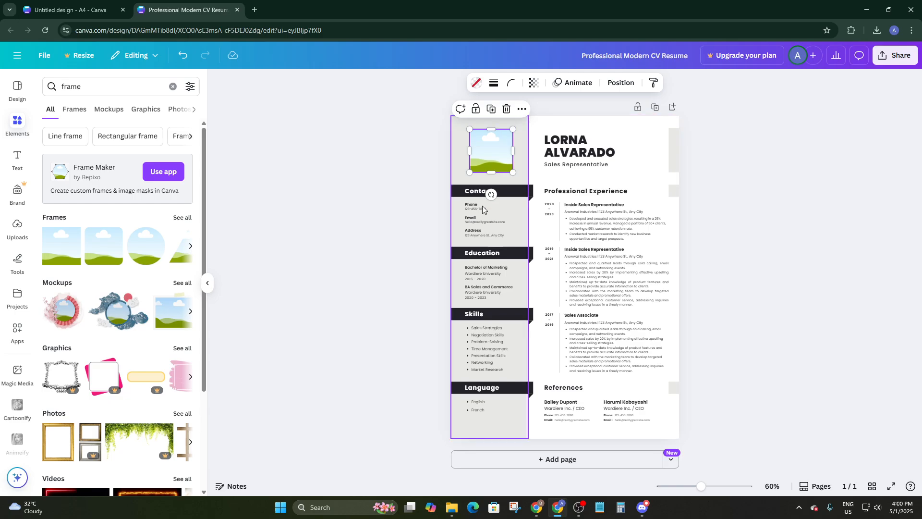
pyautogui.click(317, 177)
pyautogui.click(491, 151)
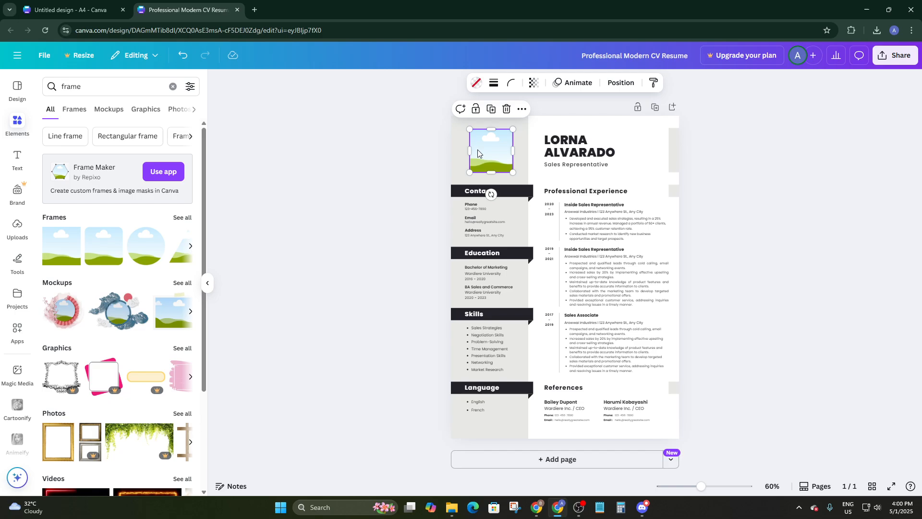
pyautogui.click(400, 163)
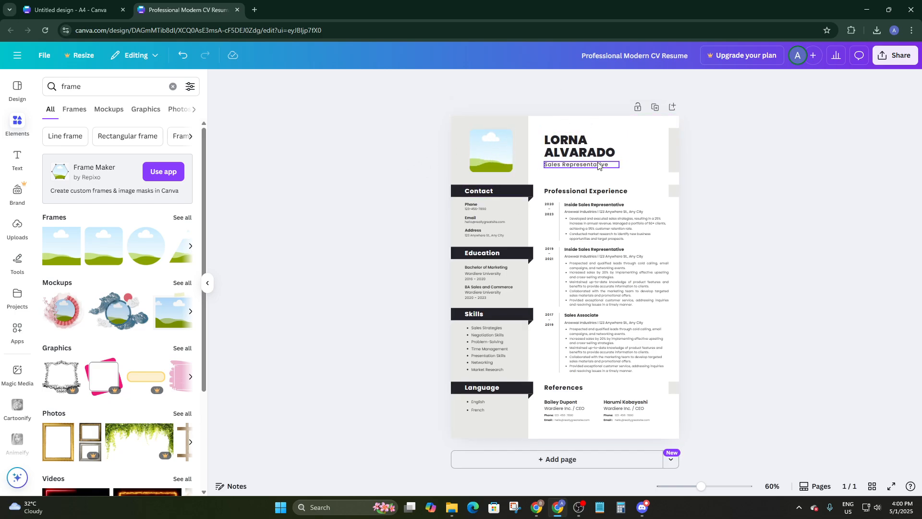
# Step: Place a grey rounded square from the 'shape' elements over the photo, about 6.02 × 5.97 cm
pyautogui.click(95, 89)
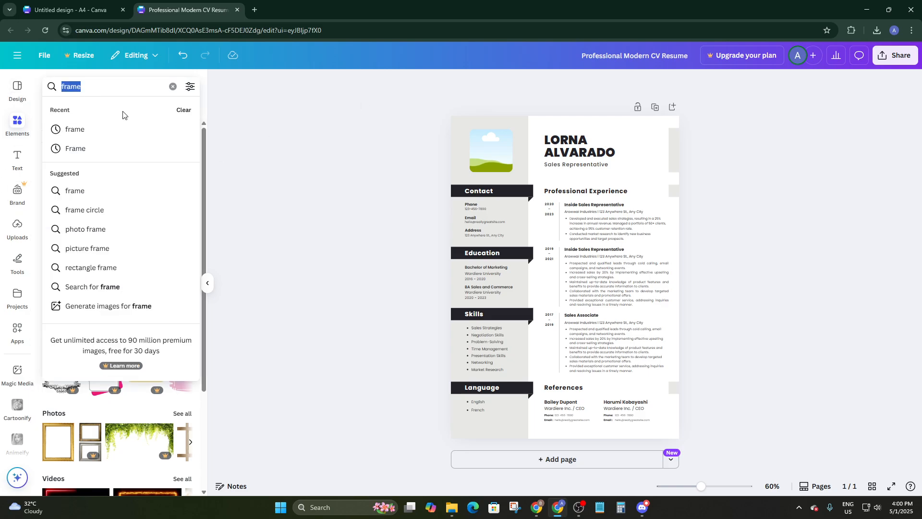
pyautogui.press('BackSpace')
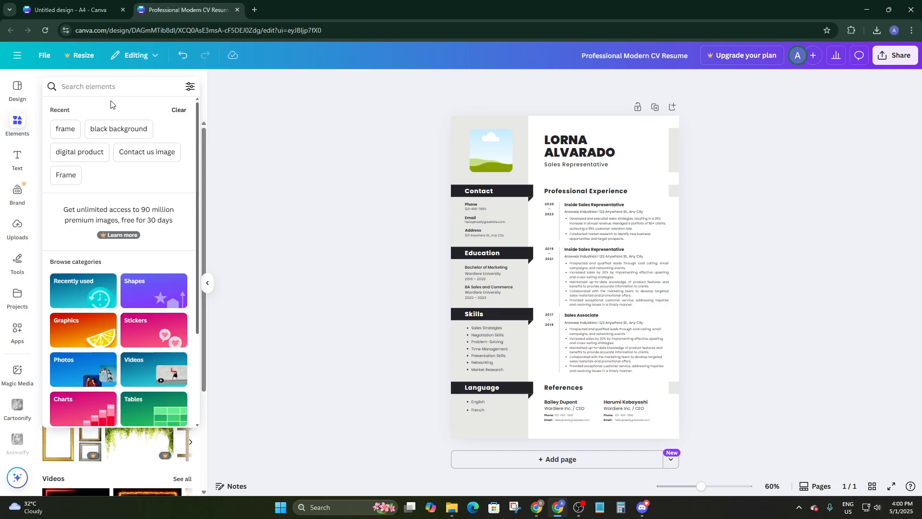
pyautogui.write('shape')
pyautogui.press('Return')
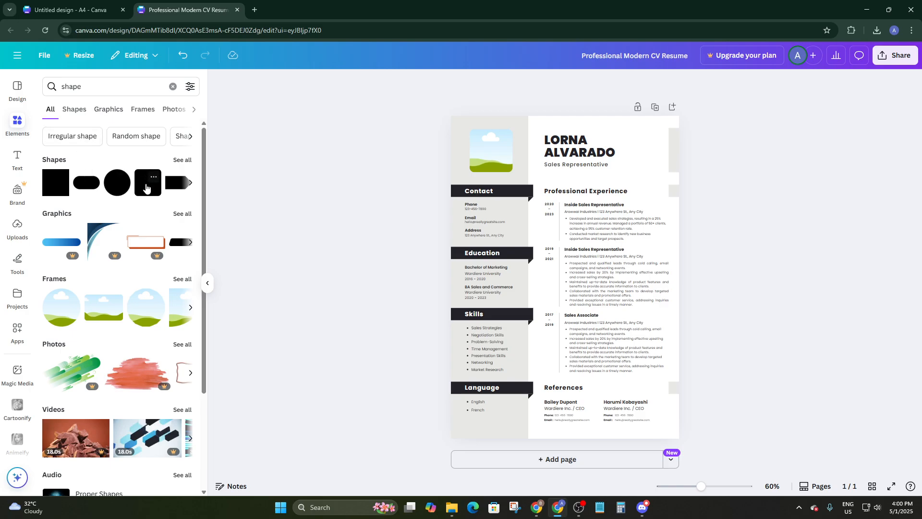
pyautogui.moveTo(146, 186); pyautogui.dragTo(486, 152)
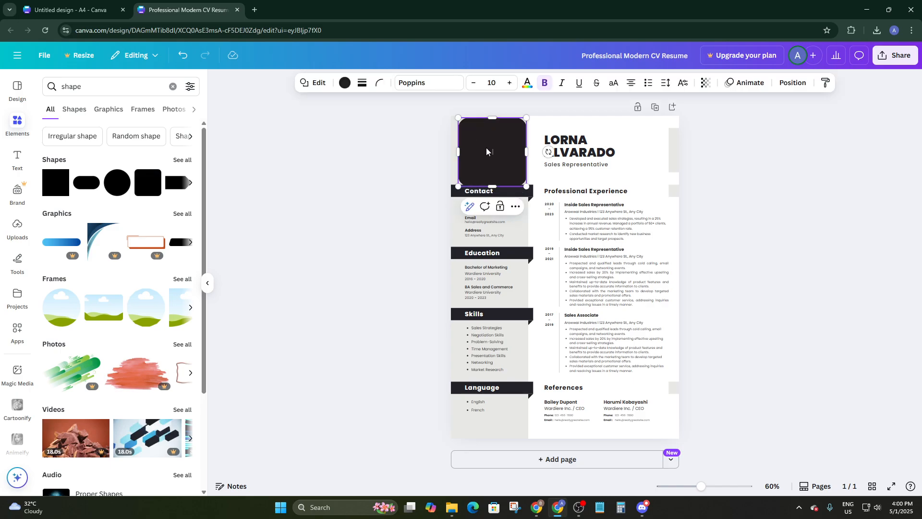
pyautogui.click(346, 82)
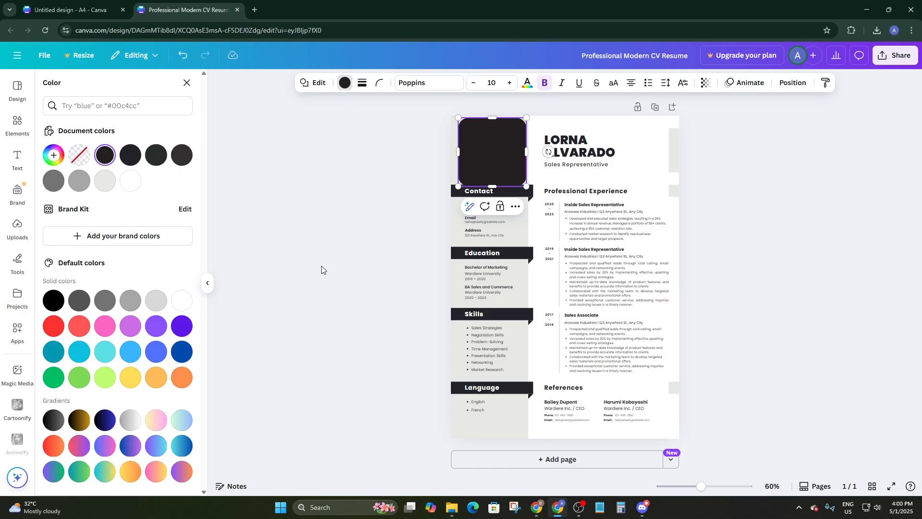
pyautogui.click(79, 181)
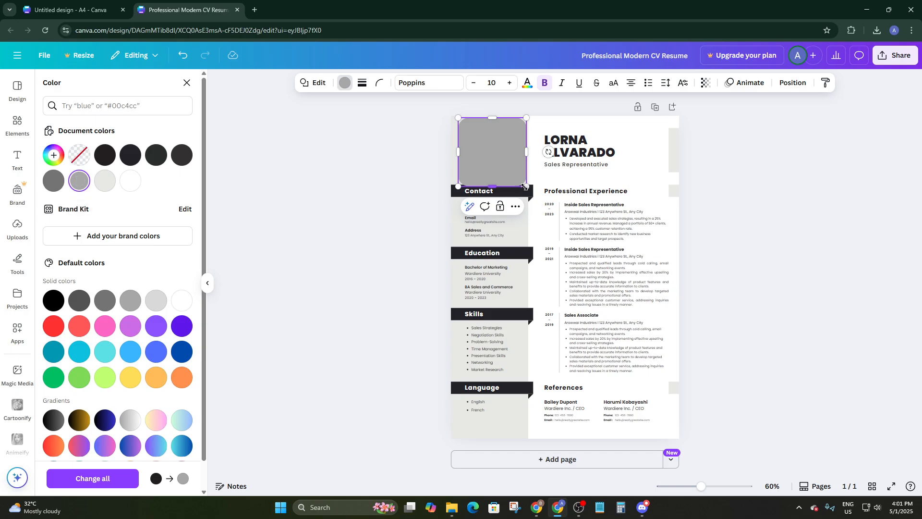
pyautogui.moveTo(524, 186)
pyautogui.mouseDown()
pyautogui.moveTo(511, 161)
pyautogui.moveTo(521, 183)
pyautogui.mouseUp()
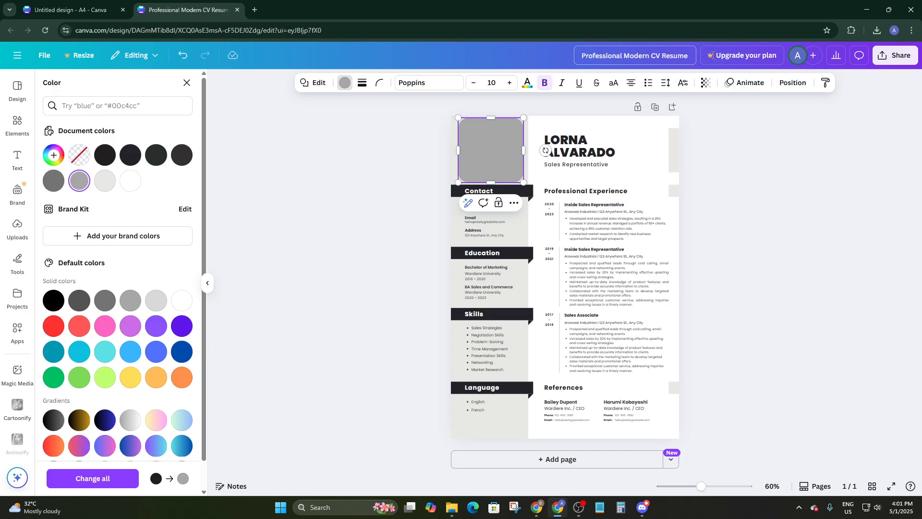
pyautogui.click(791, 85)
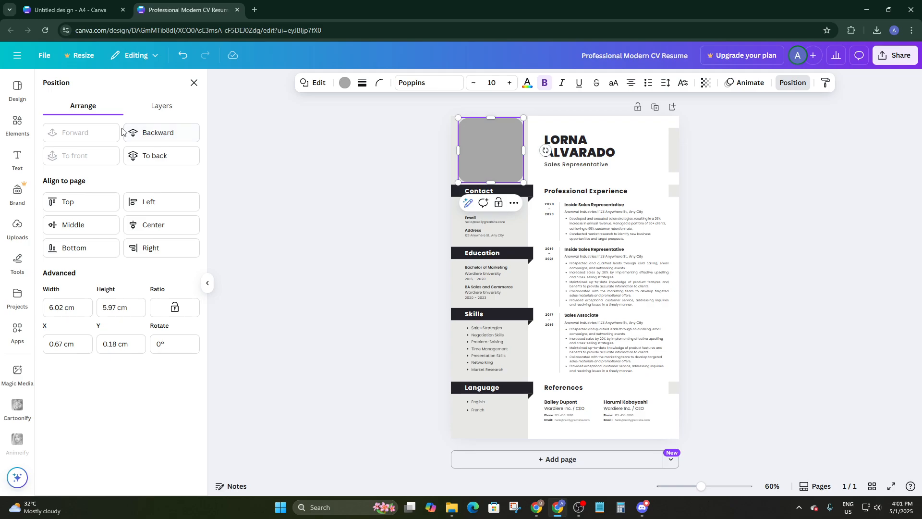
# Step: Send the grey square behind the photo frame and fit the frame centred inside it
pyautogui.click(162, 132)
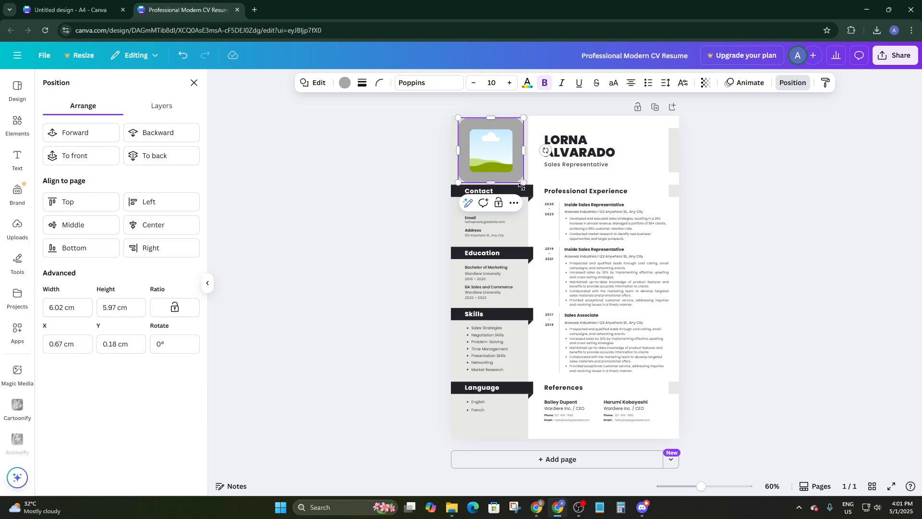
pyautogui.moveTo(525, 183)
pyautogui.mouseDown()
pyautogui.moveTo(509, 163)
pyautogui.moveTo(510, 174)
pyautogui.mouseUp()
pyautogui.moveTo(466, 137); pyautogui.dragTo(520, 148)
pyautogui.moveTo(496, 119); pyautogui.dragTo(515, 149)
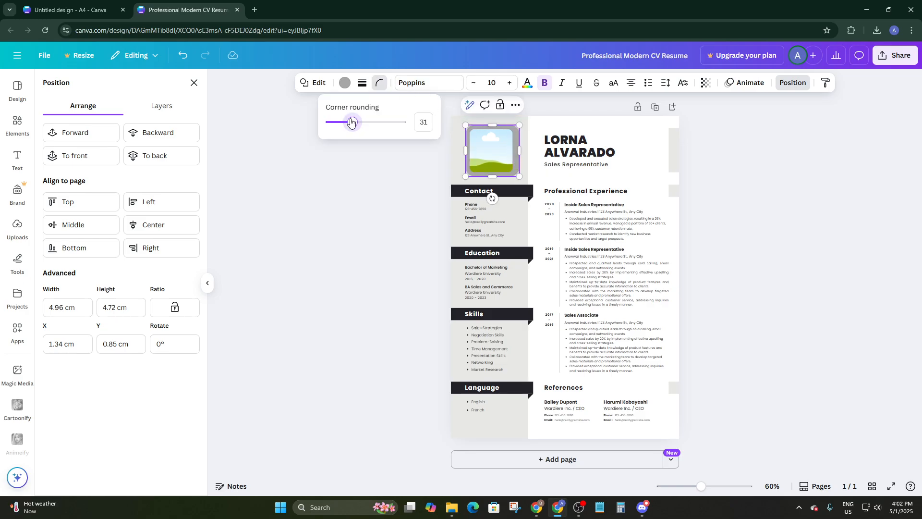
pyautogui.click(379, 84)
pyautogui.click(379, 85)
pyautogui.moveTo(516, 148); pyautogui.dragTo(514, 150)
pyautogui.moveTo(460, 143); pyautogui.dragTo(464, 141)
pyautogui.click(489, 149)
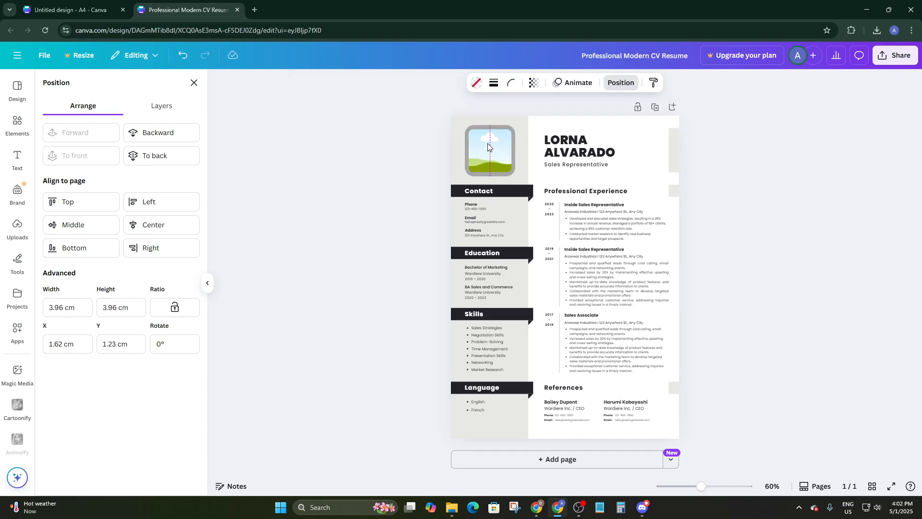
pyautogui.moveTo(488, 147); pyautogui.dragTo(488, 147)
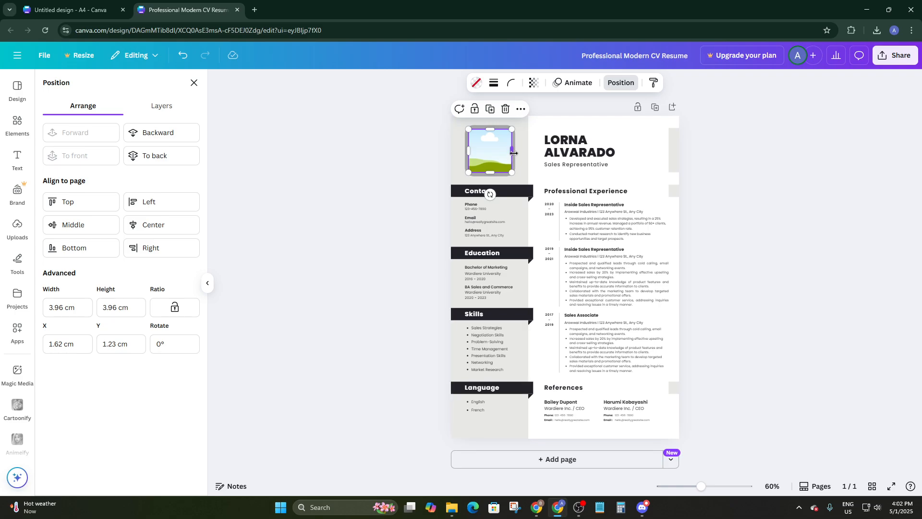
# Step: Set the grey square's corner rounding to 20 and nudge the 3.96 cm photo frame into place
pyautogui.click(517, 133)
pyautogui.click(515, 140)
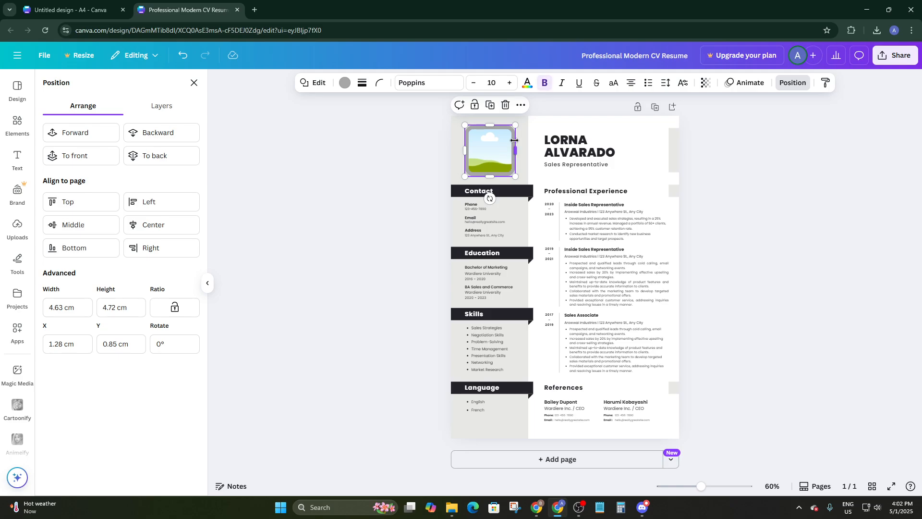
pyautogui.click(379, 83)
pyautogui.moveTo(339, 123)
pyautogui.mouseDown()
pyautogui.moveTo(356, 126)
pyautogui.moveTo(344, 127)
pyautogui.mouseUp()
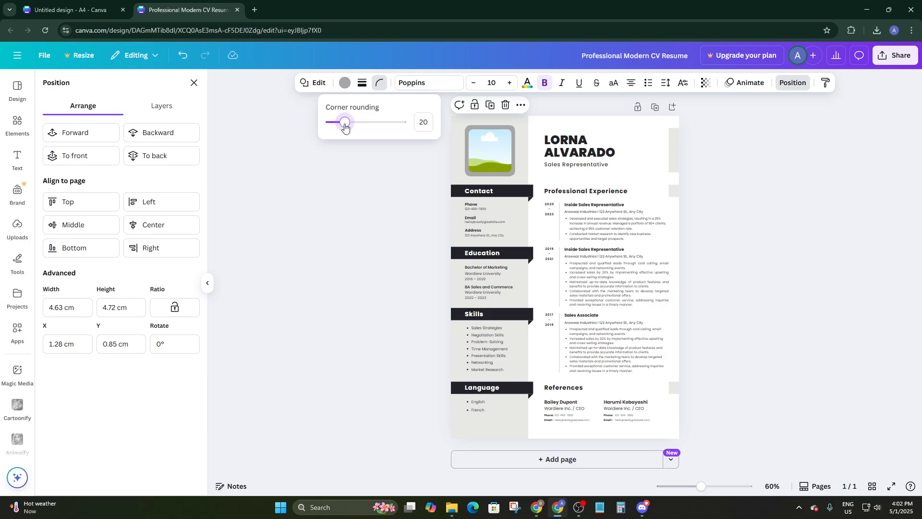
pyautogui.click(495, 154)
pyautogui.press('Up')
pyautogui.press('Up')
pyautogui.press('Up')
pyautogui.press('Up')
pyautogui.press('Up')
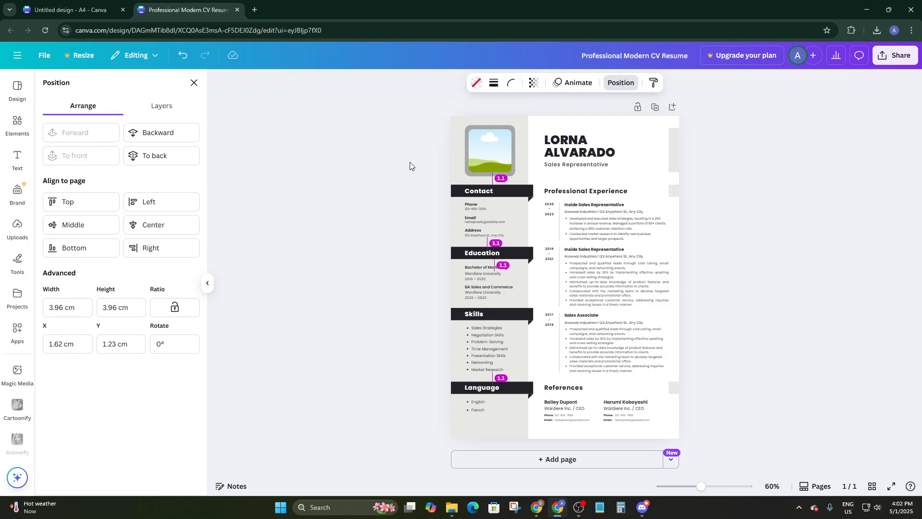
pyautogui.click(490, 152)
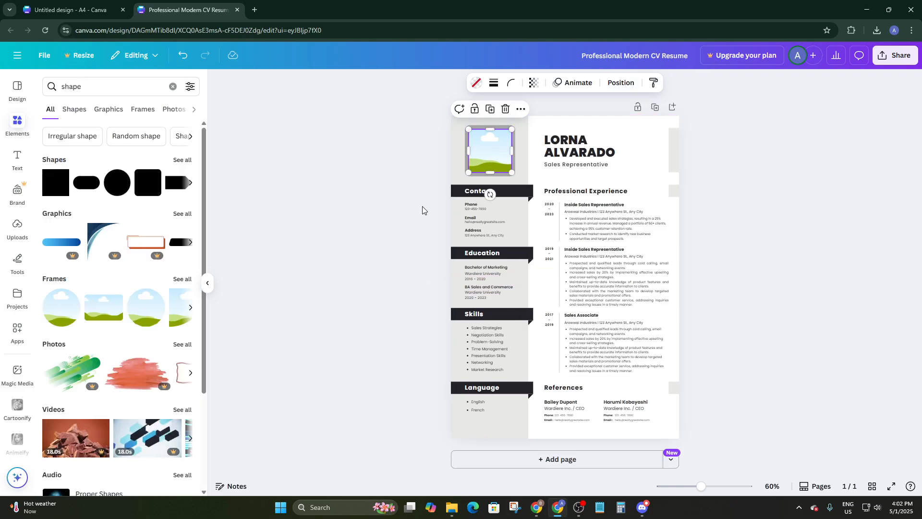
pyautogui.click(379, 181)
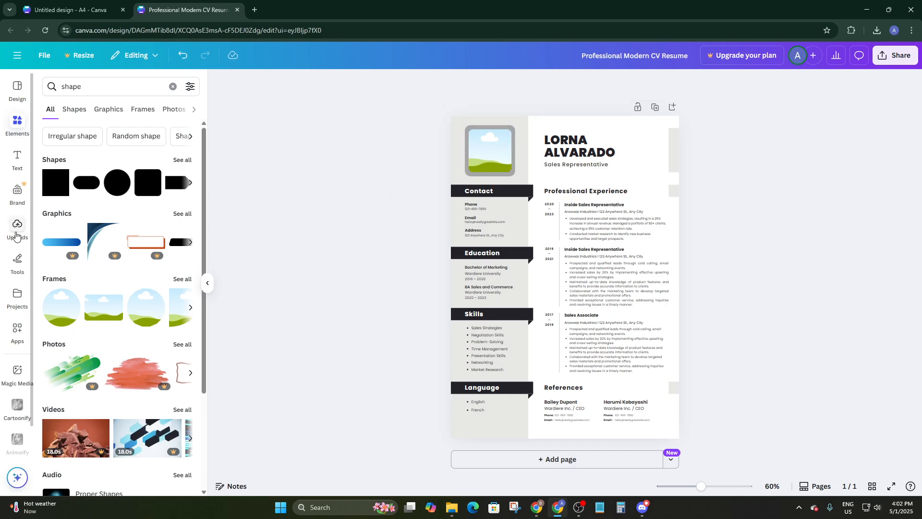
# Step: Drop the man's portrait into the photo frame and change the name to JOHN MORRISON on two lines
pyautogui.click(18, 224)
pyautogui.moveTo(95, 318); pyautogui.dragTo(490, 154)
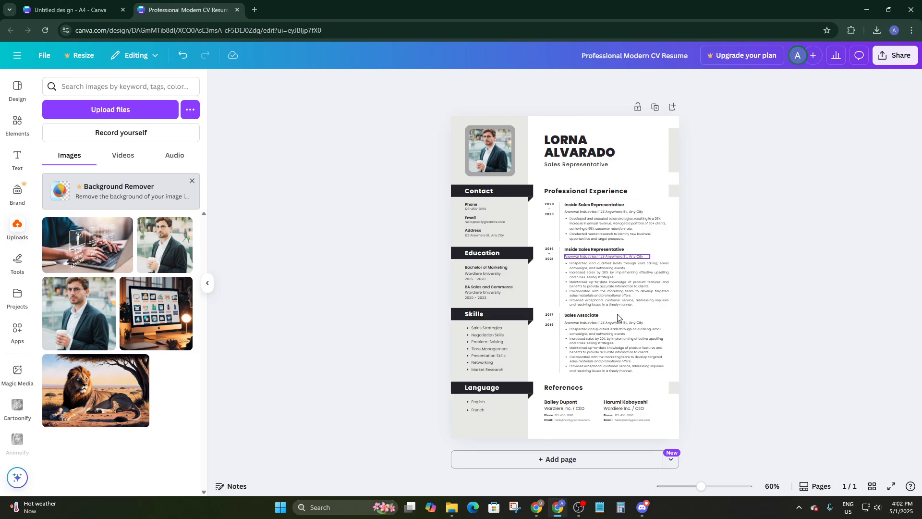
pyautogui.doubleClick(563, 145)
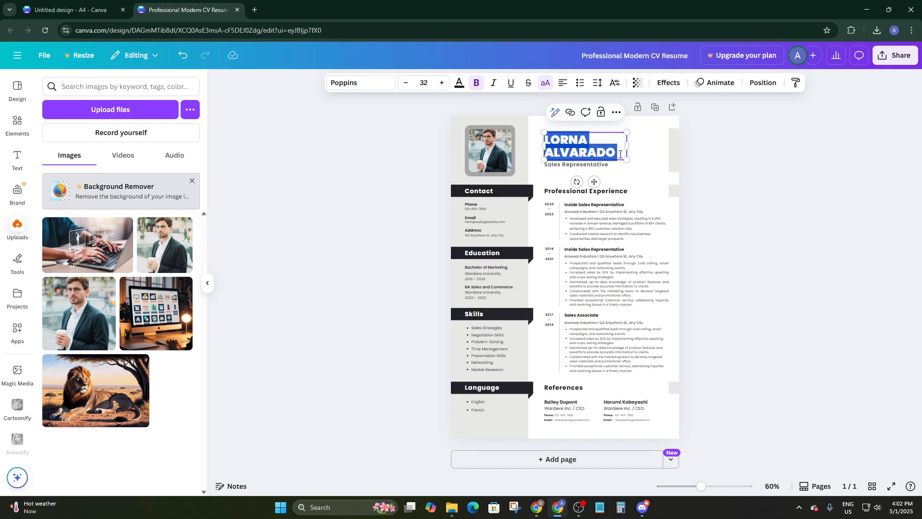
pyautogui.write('JOHN')
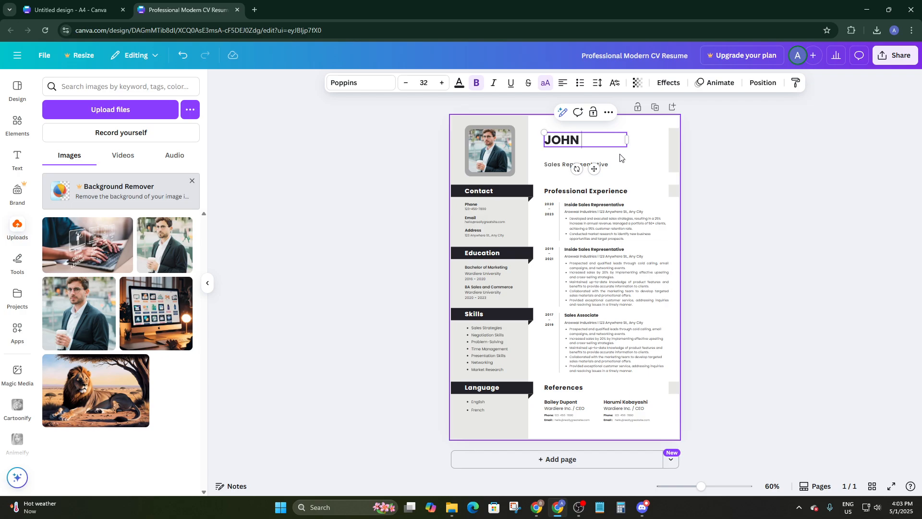
pyautogui.press('Return')
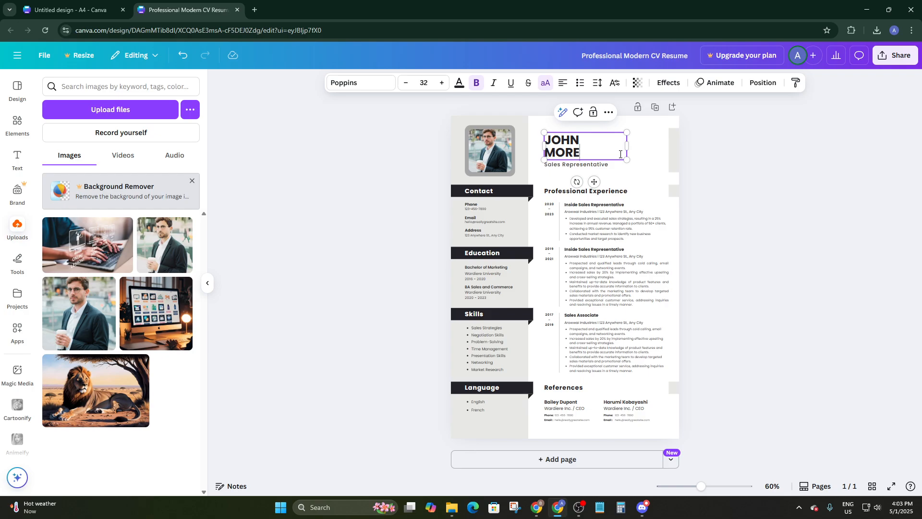
pyautogui.write('MORRISON')
pyautogui.click(838, 198)
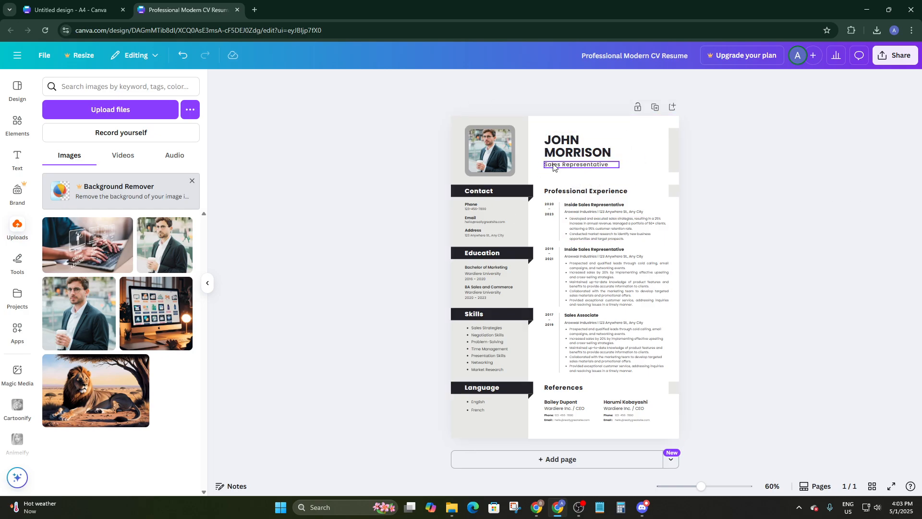
pyautogui.click(578, 144)
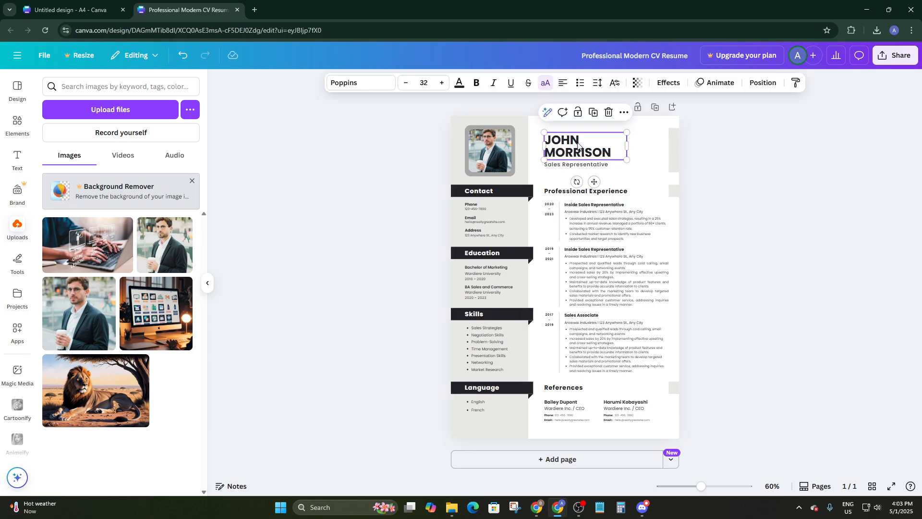
pyautogui.click(369, 83)
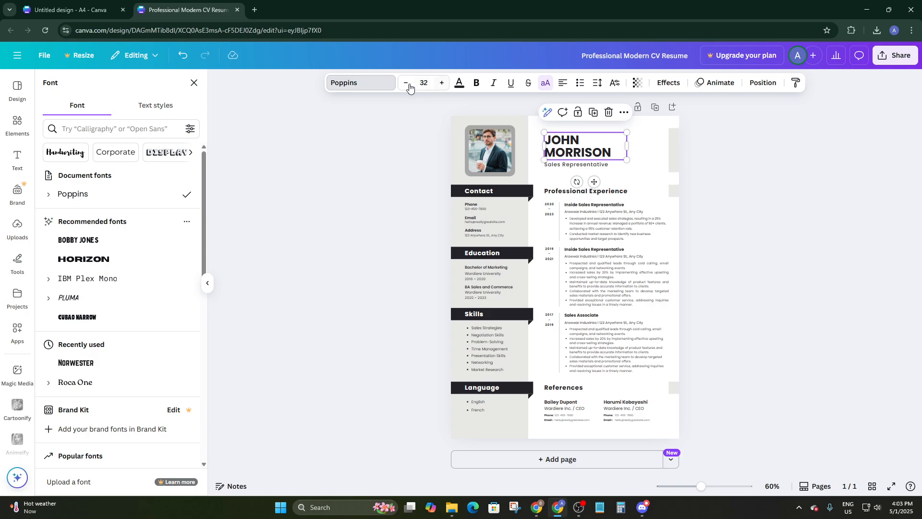
pyautogui.scroll(-15, 161, 187)
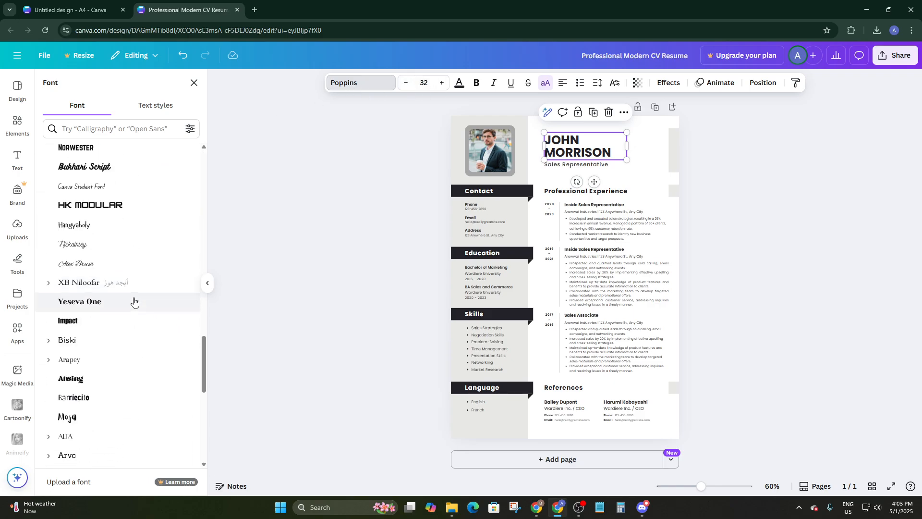
pyautogui.scroll(15, 134, 301)
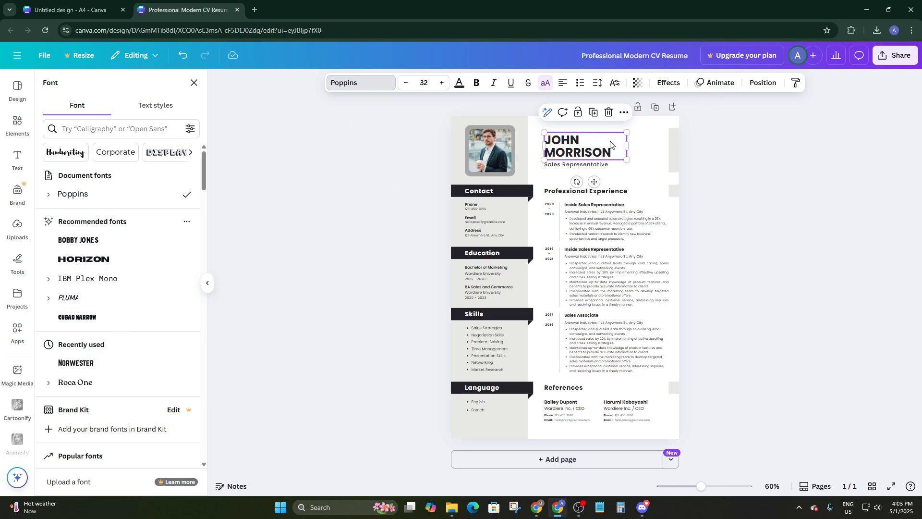
pyautogui.click(17, 228)
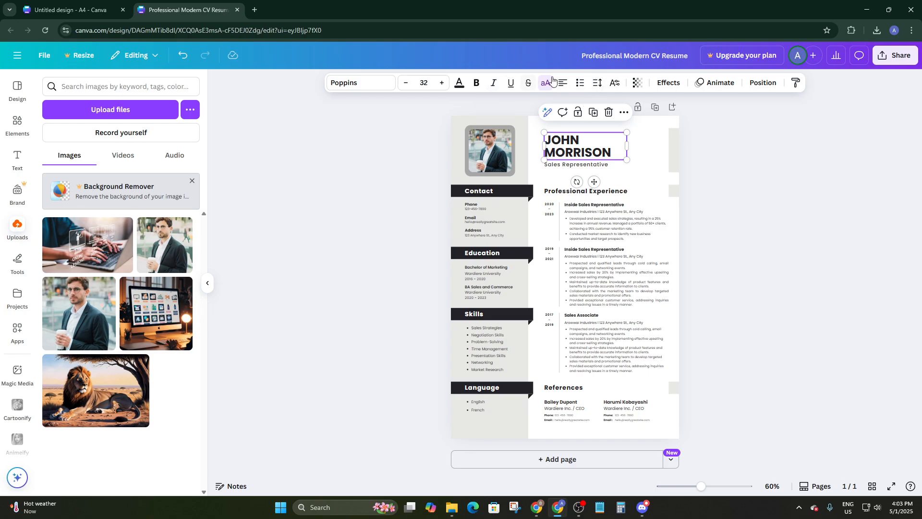
pyautogui.click(672, 84)
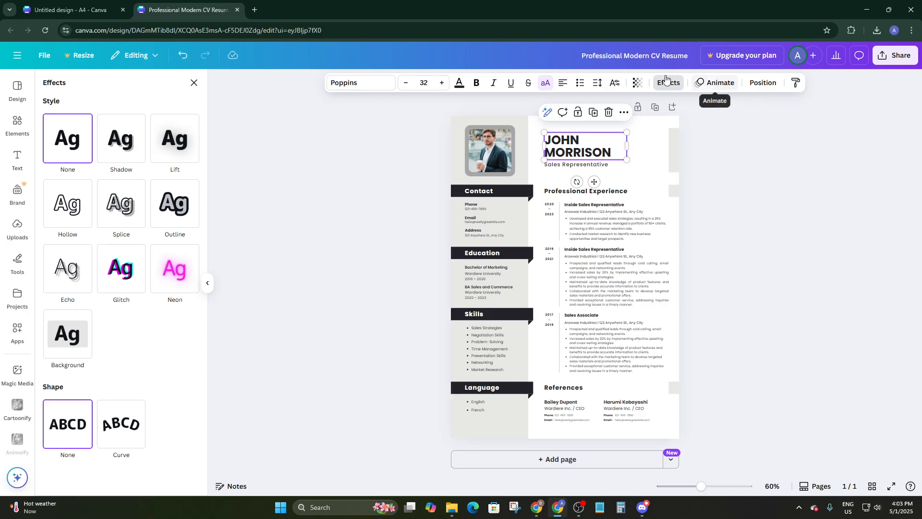
pyautogui.click(757, 148)
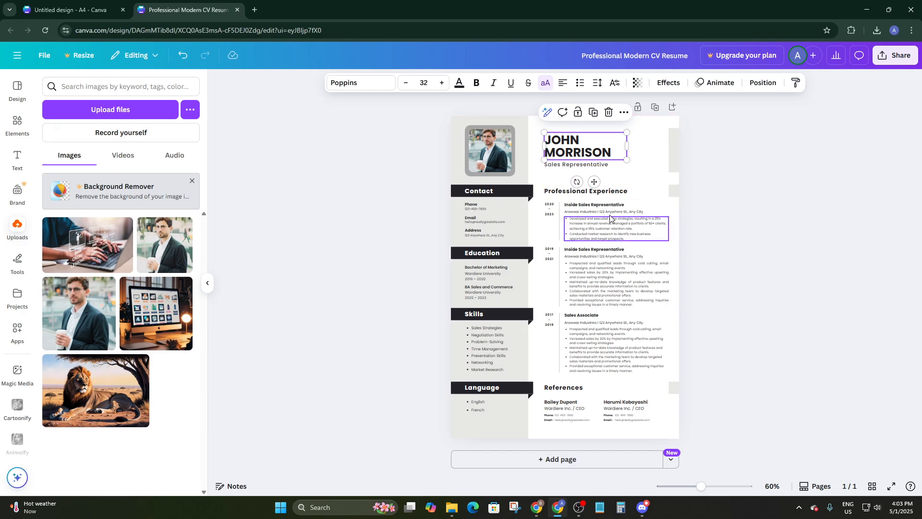
pyautogui.click(582, 164)
pyautogui.click(582, 163)
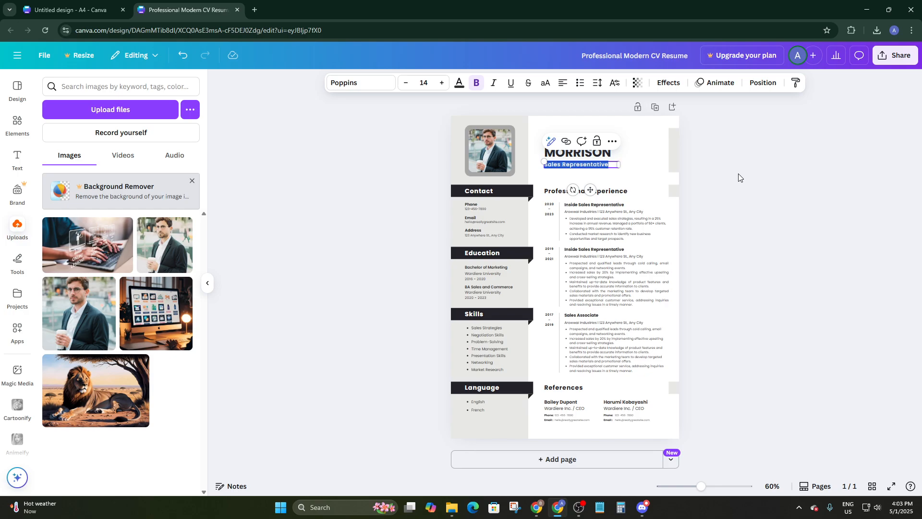
# Step: Replace the Sales Representative subtitle with 'General Manager', fixing the mistyped capital A
pyautogui.press('BackSpace')
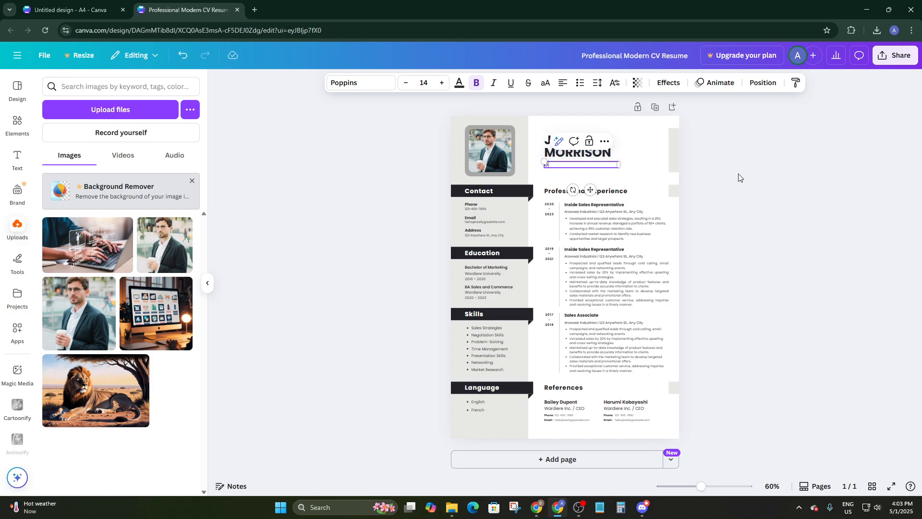
pyautogui.write('General MAnager')
pyautogui.press('BackSpace')
pyautogui.write('nager')
pyautogui.click(888, 143)
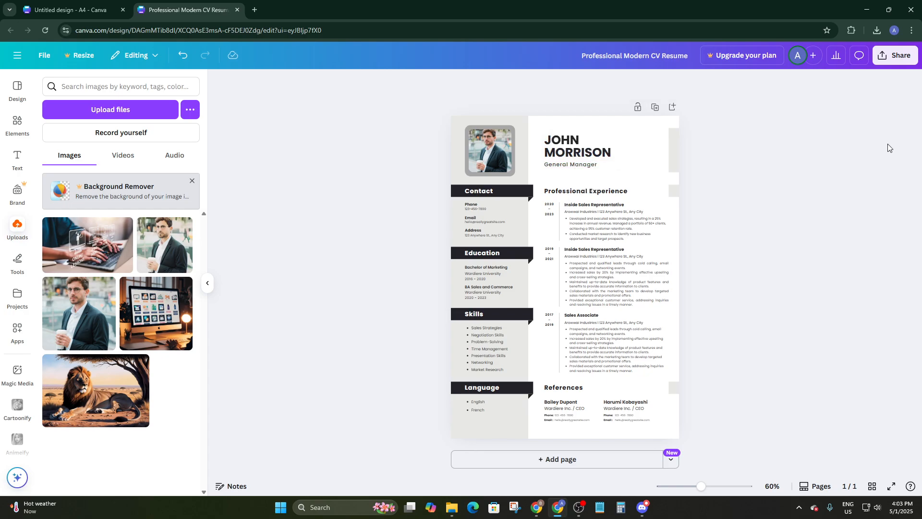
# Step: Select the Contact header bar and keep its heading text black after trying pink
pyautogui.click(504, 194)
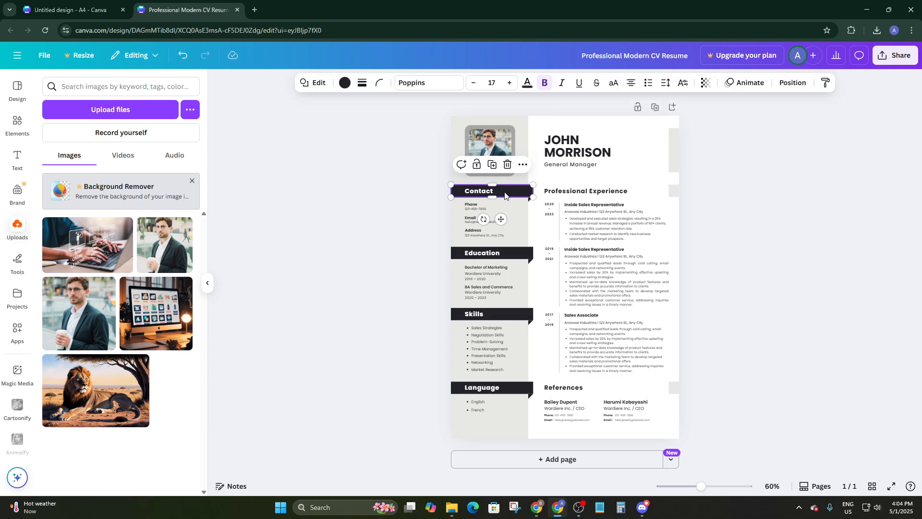
pyautogui.click(530, 200)
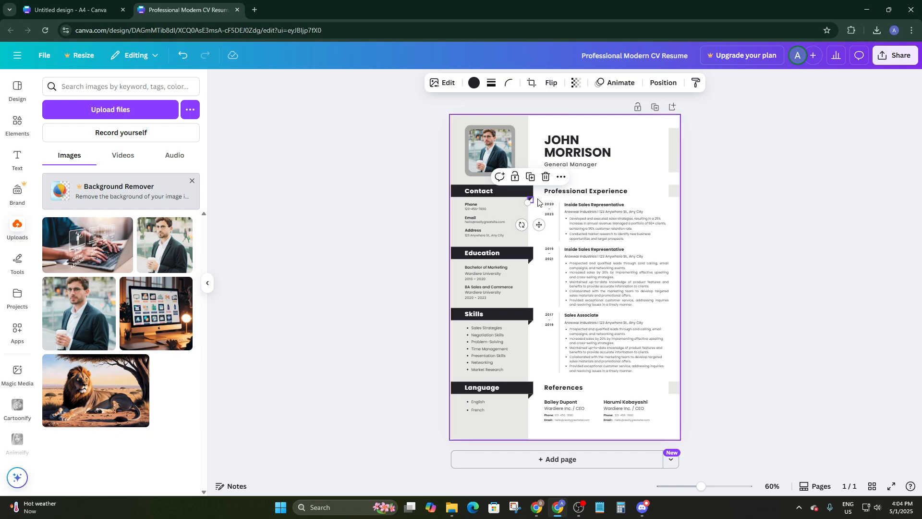
pyautogui.click(525, 193)
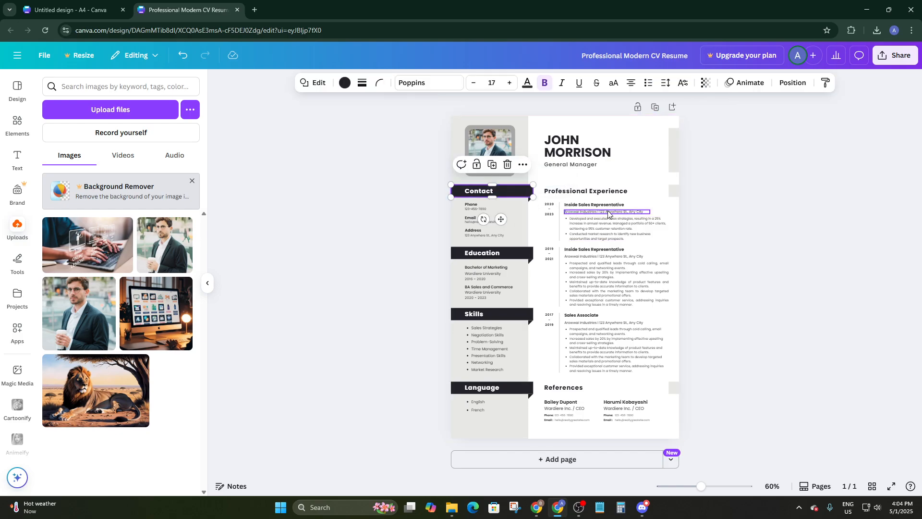
pyautogui.click(713, 198)
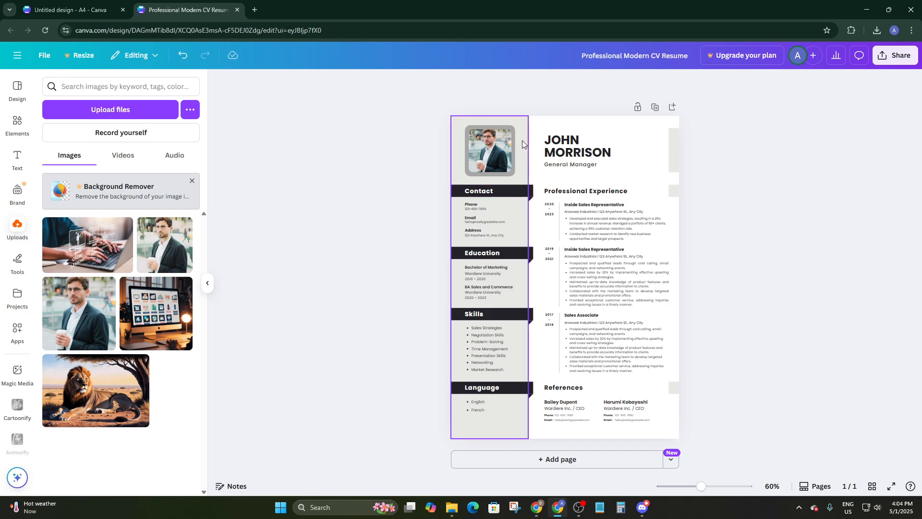
pyautogui.click(523, 162)
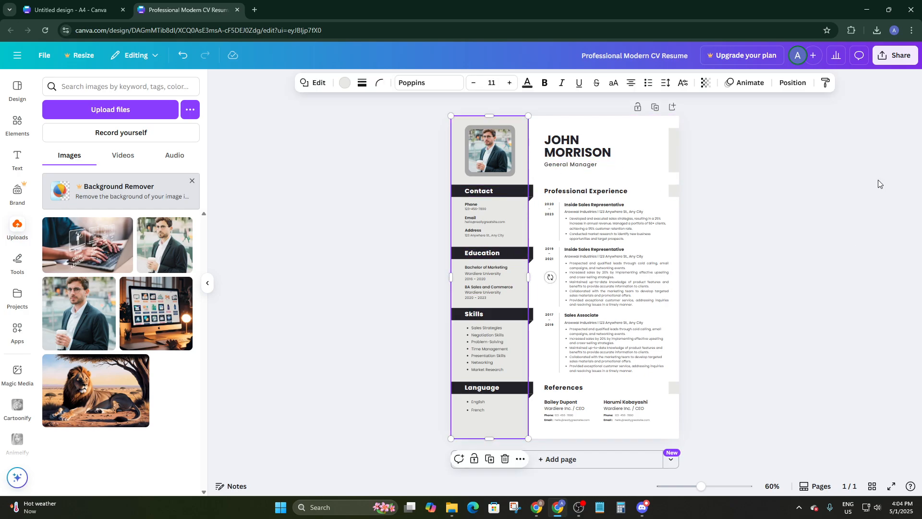
pyautogui.click(862, 191)
pyautogui.click(519, 195)
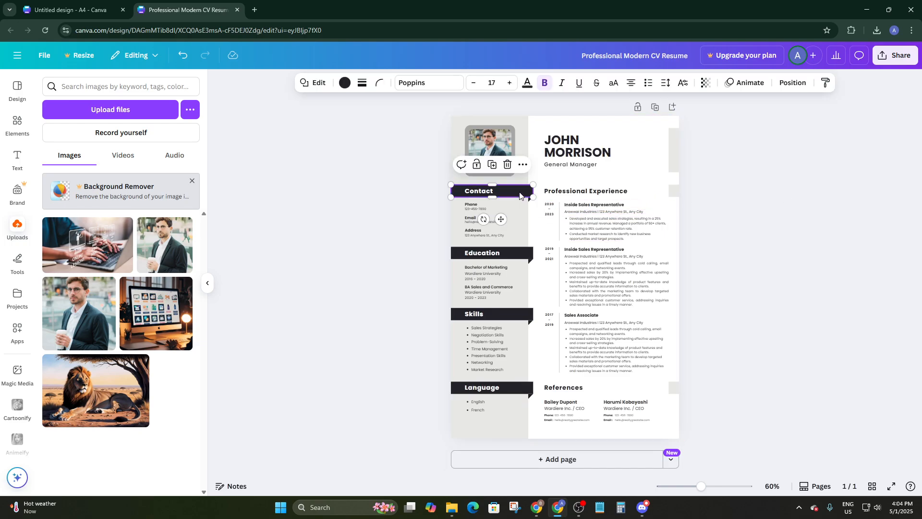
pyautogui.click(528, 85)
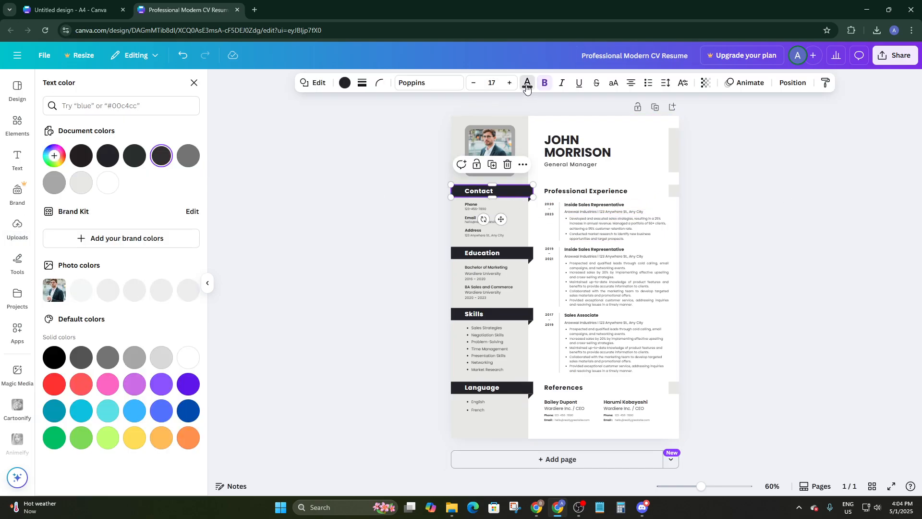
pyautogui.click(113, 386)
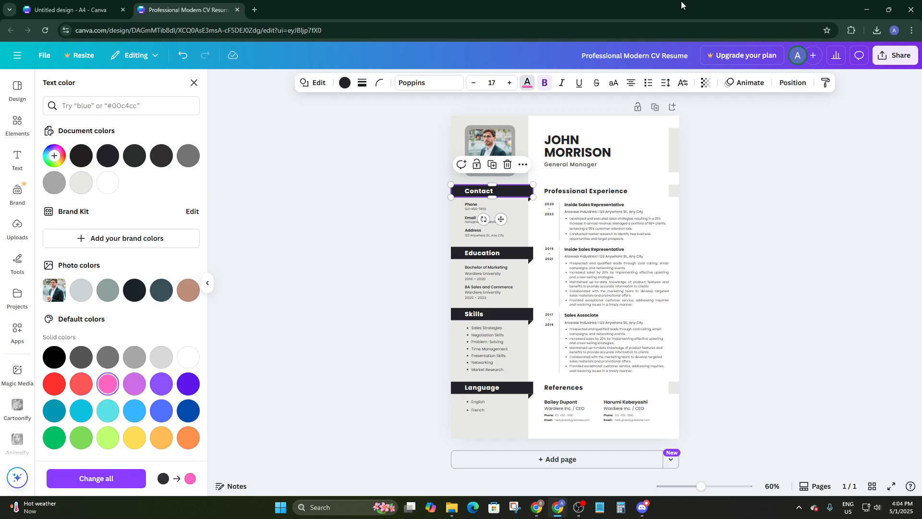
pyautogui.click(54, 356)
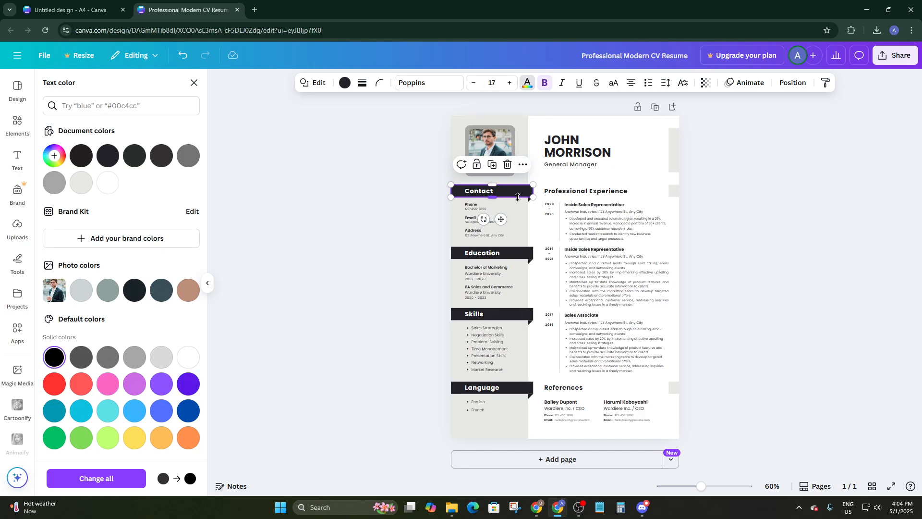
# Step: Fill the Contact bar with the black-to-grey linear gradient after trying brown and other gradients
pyautogui.click(345, 82)
pyautogui.click(180, 294)
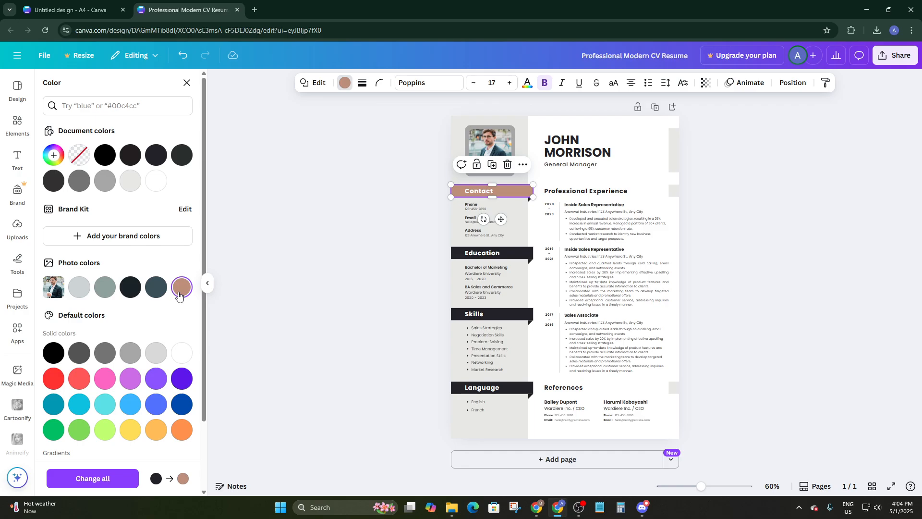
pyautogui.scroll(-2, 179, 295)
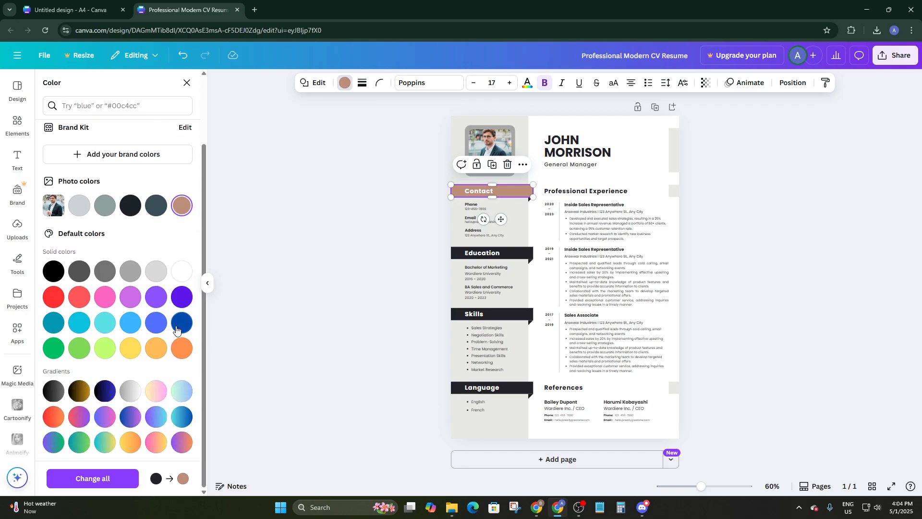
pyautogui.click(159, 395)
pyautogui.click(70, 394)
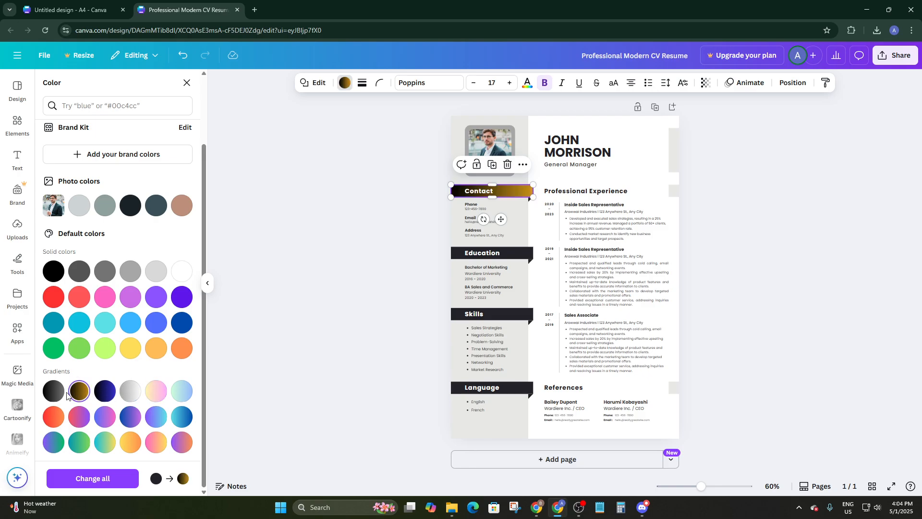
pyautogui.click(55, 391)
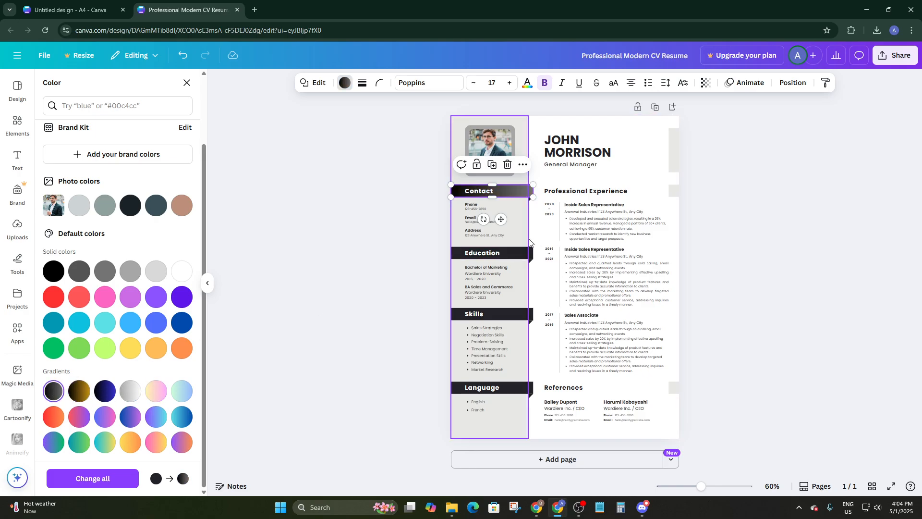
# Step: Make the small fold triangle under the Contact bar grey
pyautogui.click(528, 200)
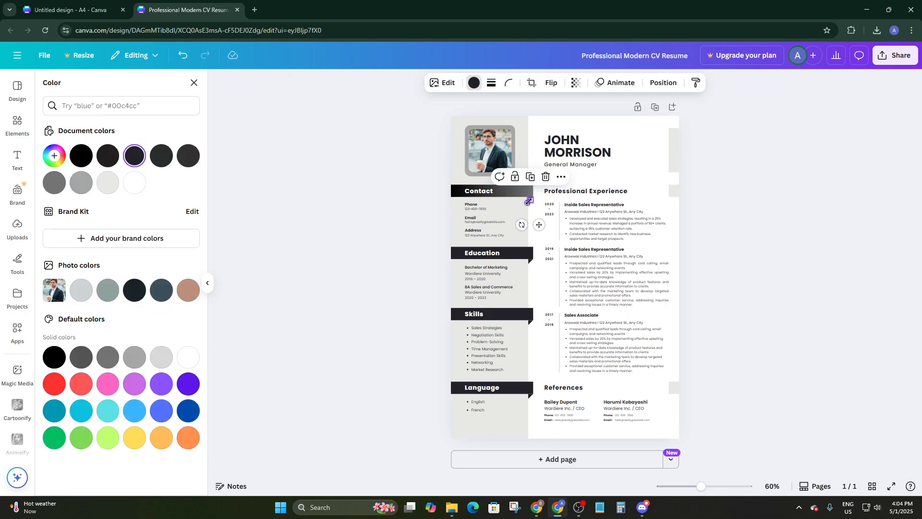
pyautogui.click(188, 357)
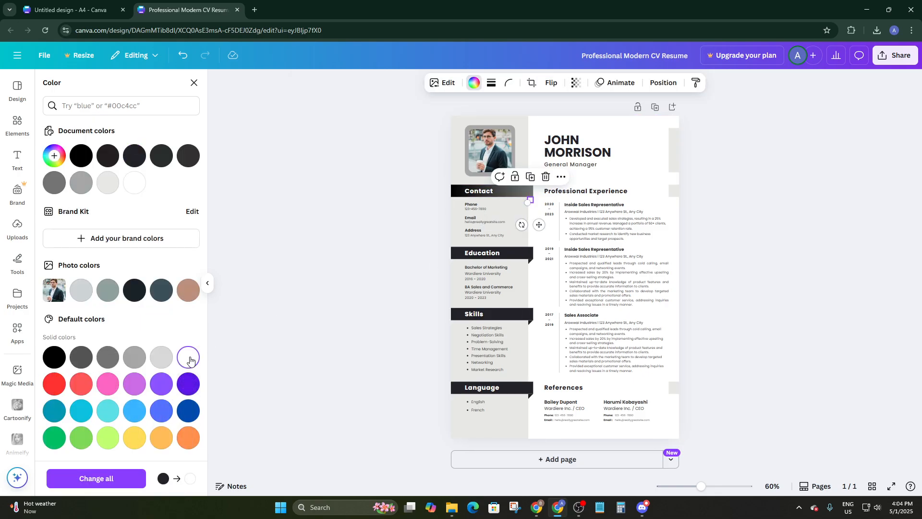
pyautogui.click(141, 358)
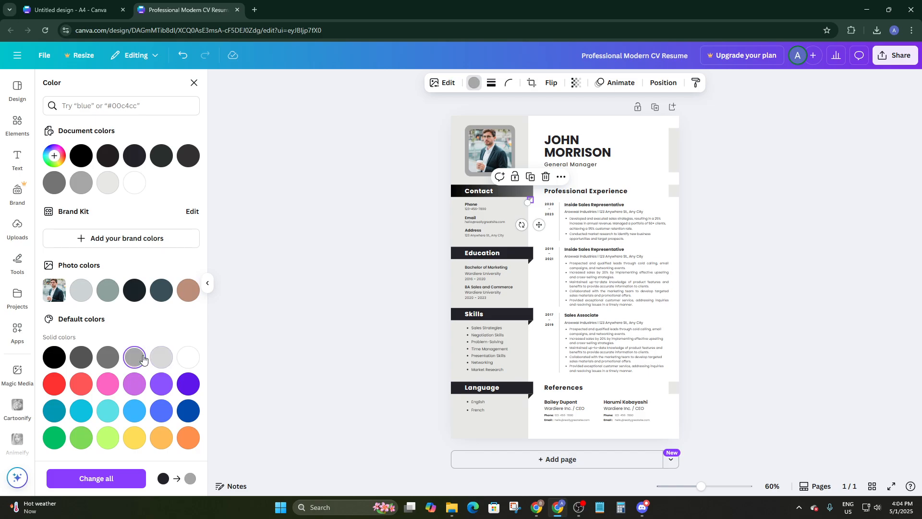
pyautogui.click(357, 288)
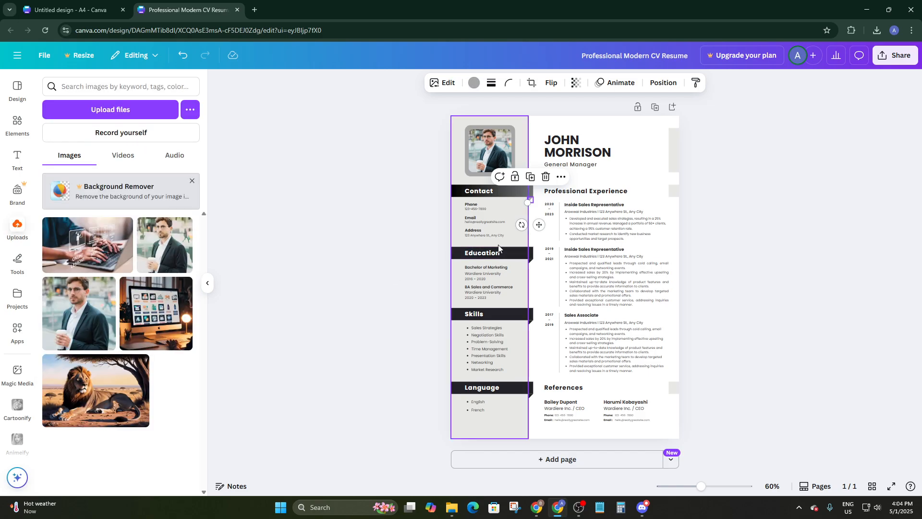
# Step: Make the Education bar's small fold triangle grey
pyautogui.click(514, 254)
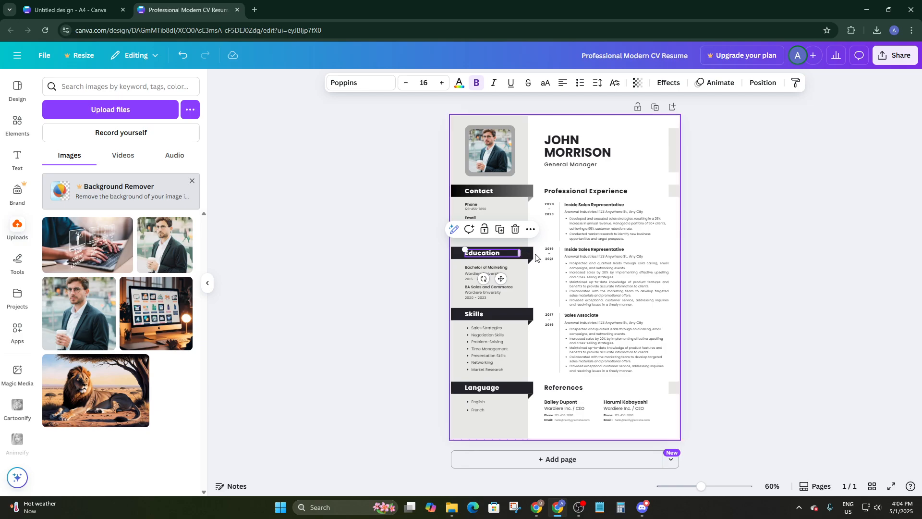
pyautogui.click(528, 253)
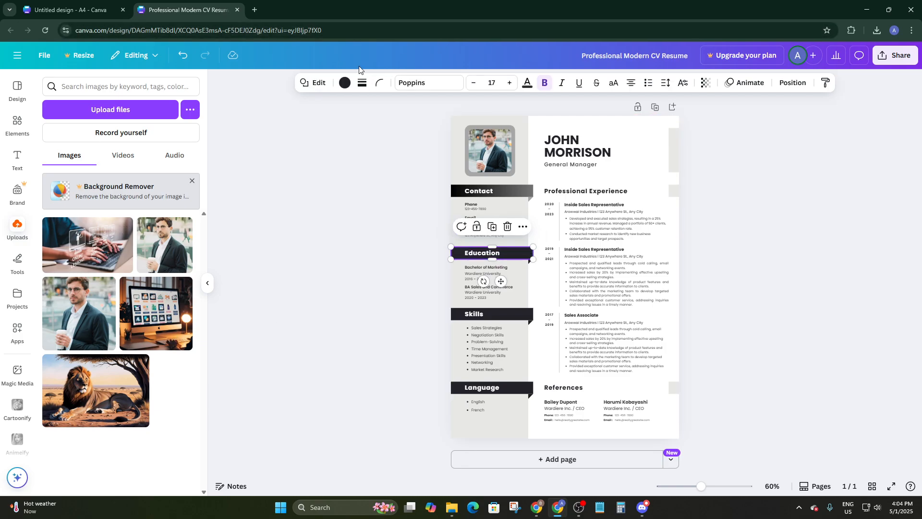
pyautogui.click(345, 83)
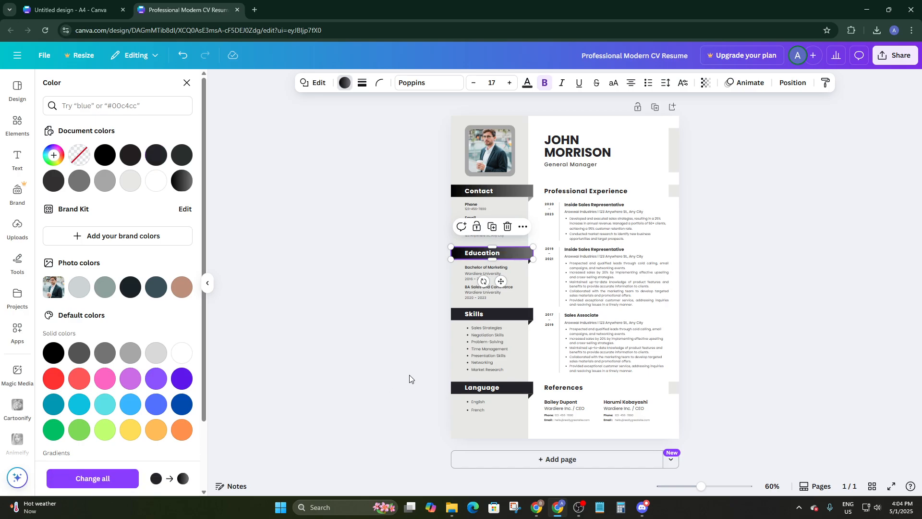
pyautogui.click(531, 261)
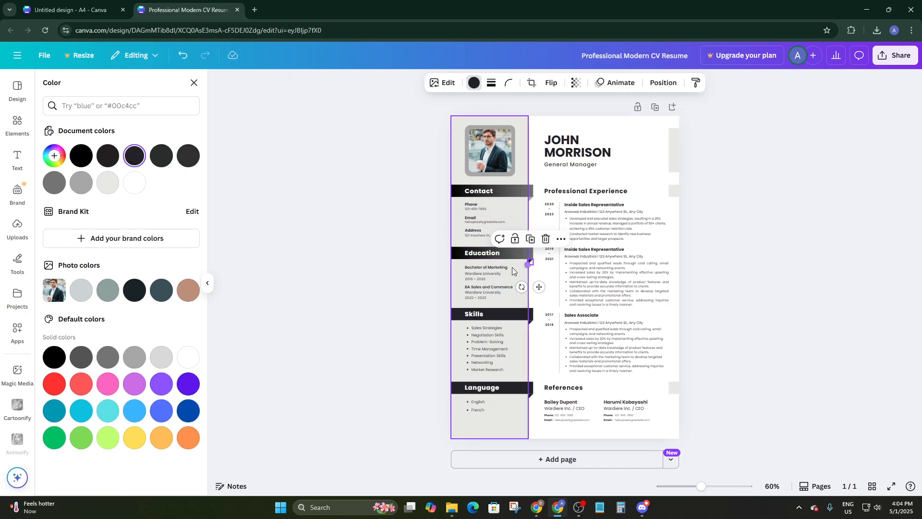
pyautogui.click(133, 357)
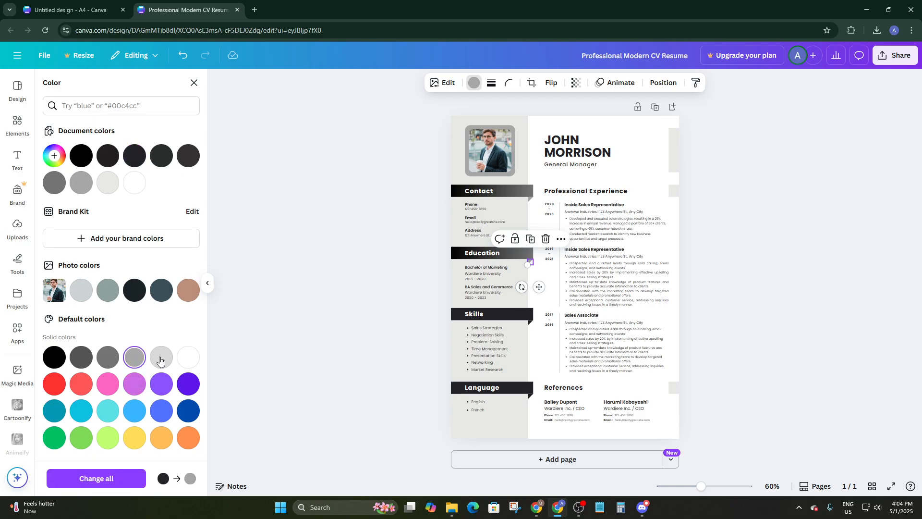
# Step: Fill the Skills bar with the black-to-grey gradient and make its fold triangle grey
pyautogui.click(517, 314)
pyautogui.click(529, 312)
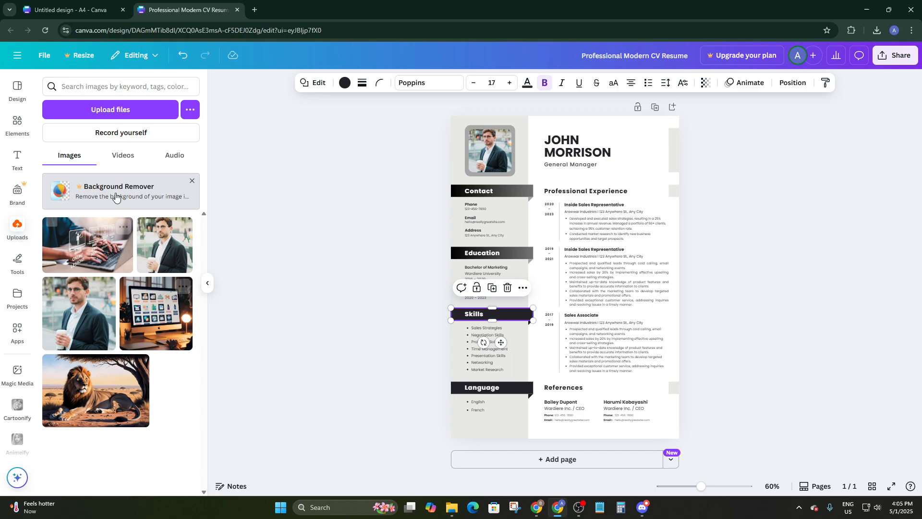
pyautogui.click(345, 83)
pyautogui.scroll(-3, 82, 392)
pyautogui.click(53, 425)
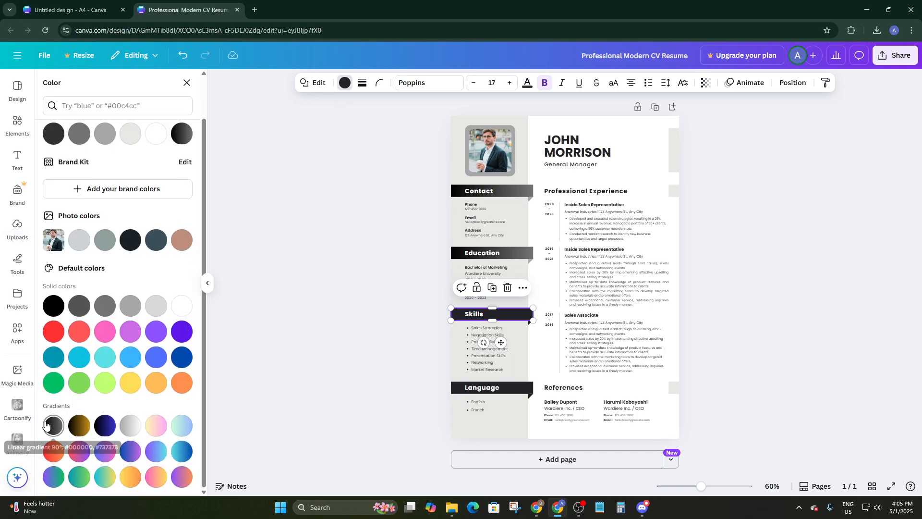
pyautogui.click(530, 324)
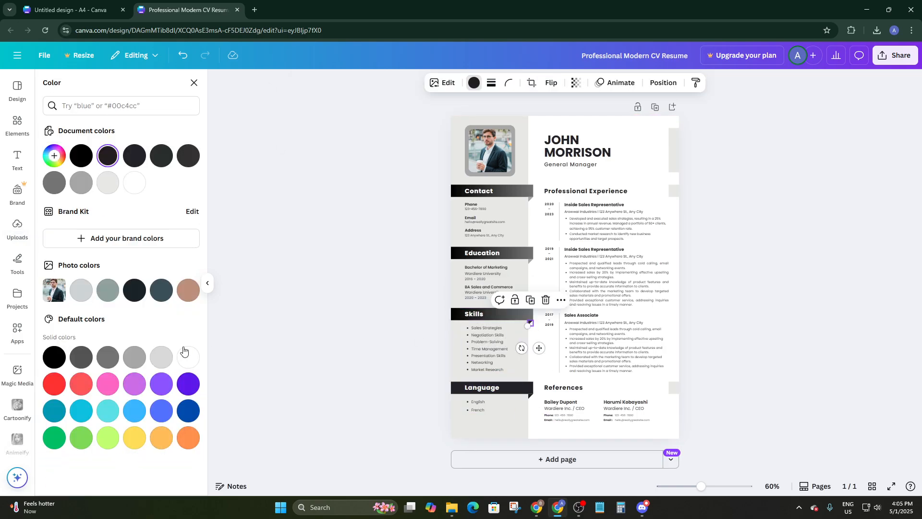
pyautogui.click(133, 356)
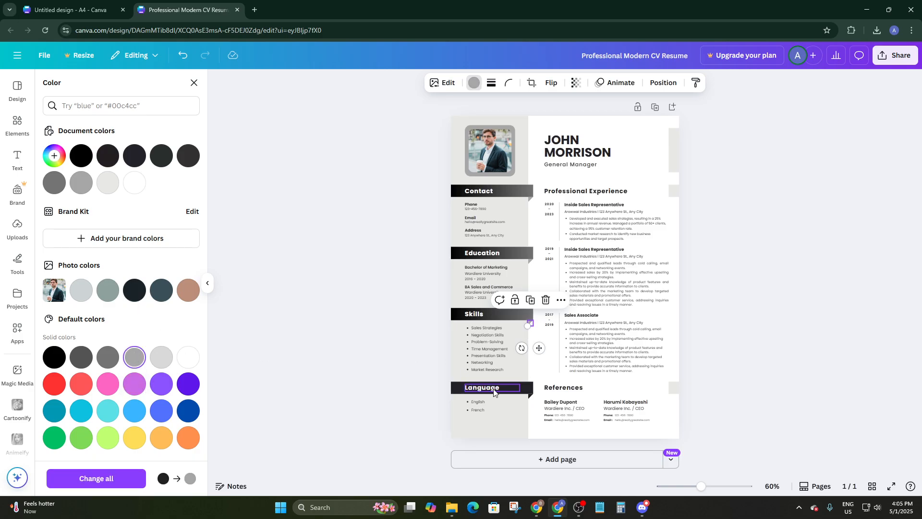
# Step: Make the fold triangle under the Language banner grey, then deselect it
pyautogui.click(480, 388)
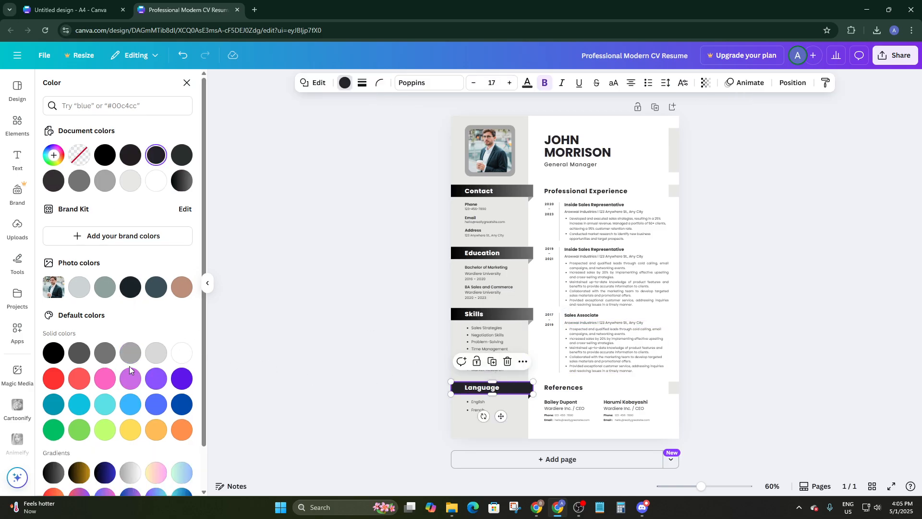
pyautogui.click(531, 397)
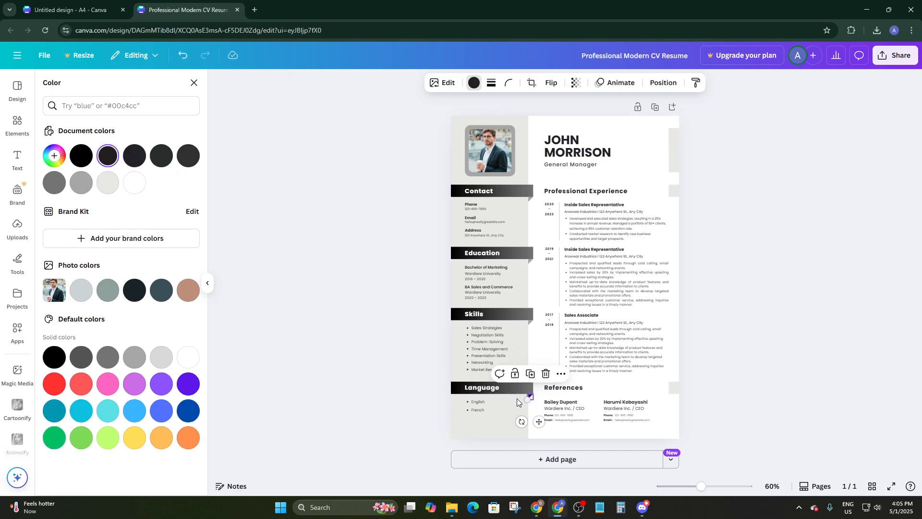
pyautogui.click(135, 357)
pyautogui.click(386, 344)
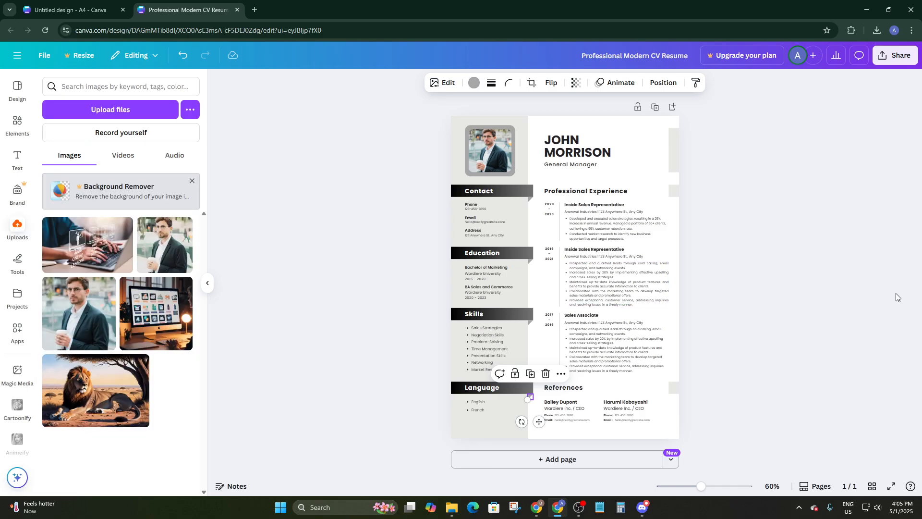
pyautogui.click(895, 293)
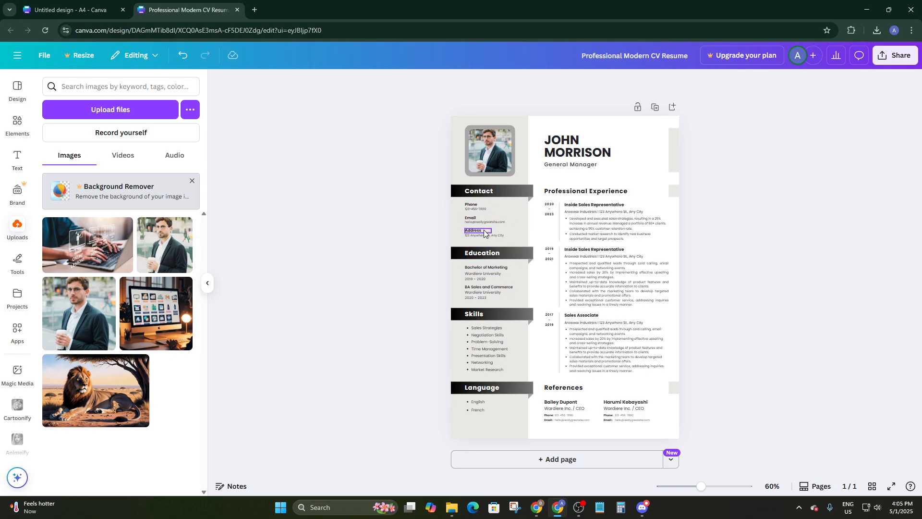
pyautogui.click(481, 212)
pyautogui.click(711, 255)
pyautogui.scroll(5, 711, 255)
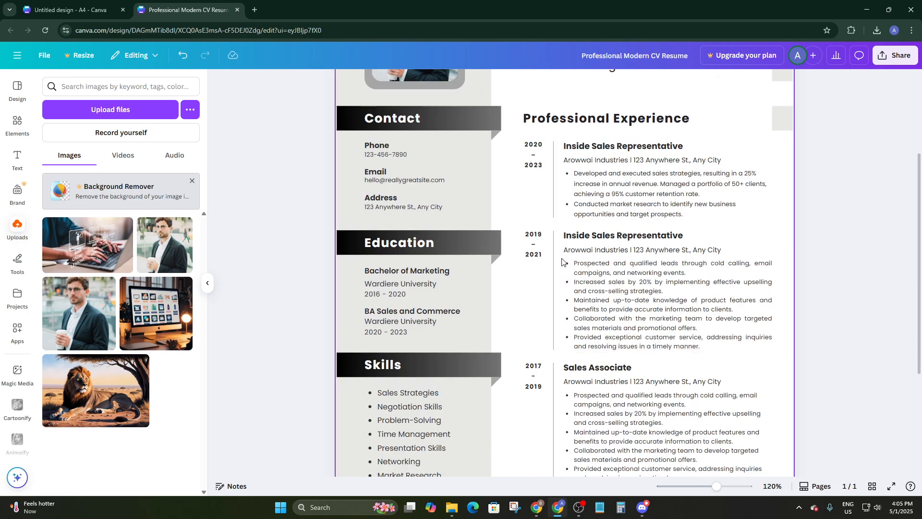
pyautogui.click(382, 304)
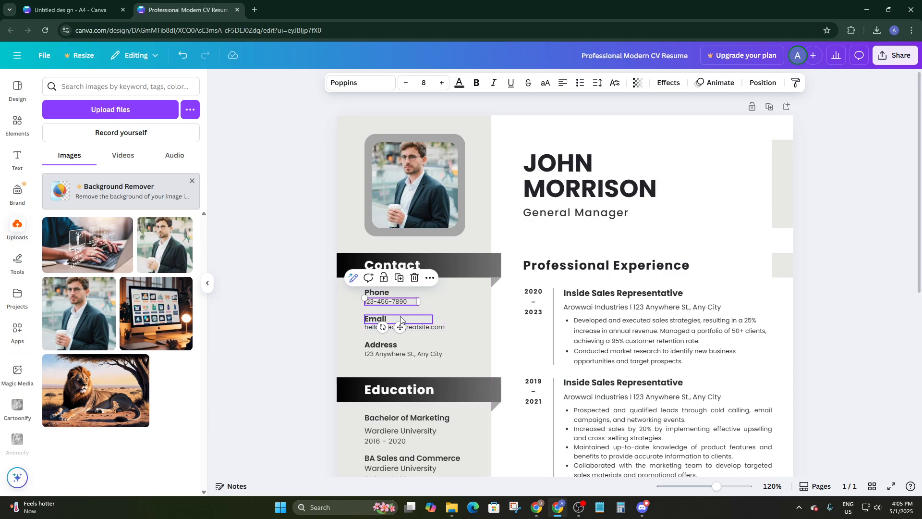
pyautogui.moveTo(364, 298)
pyautogui.mouseDown()
pyautogui.moveTo(336, 291)
pyautogui.moveTo(372, 299)
pyautogui.moveTo(360, 295)
pyautogui.mouseUp()
pyautogui.hotkey('ctrl', 'z')
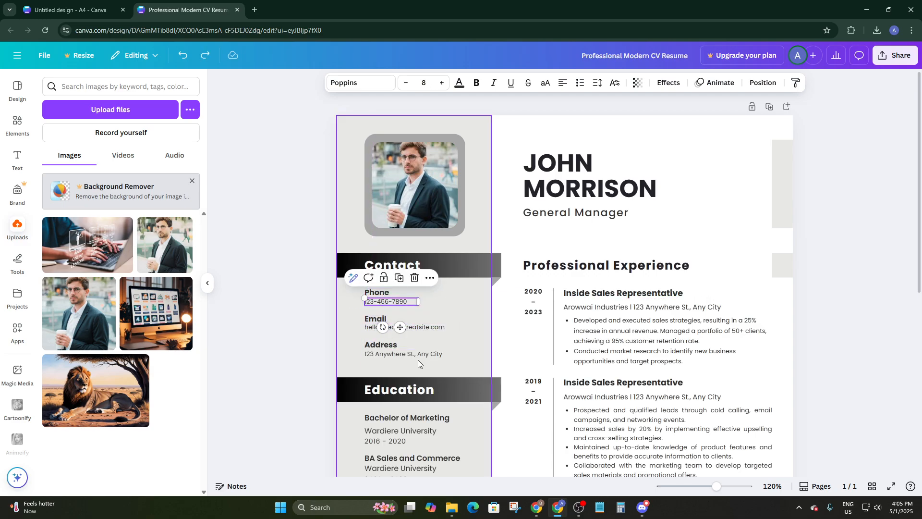
pyautogui.click(336, 315)
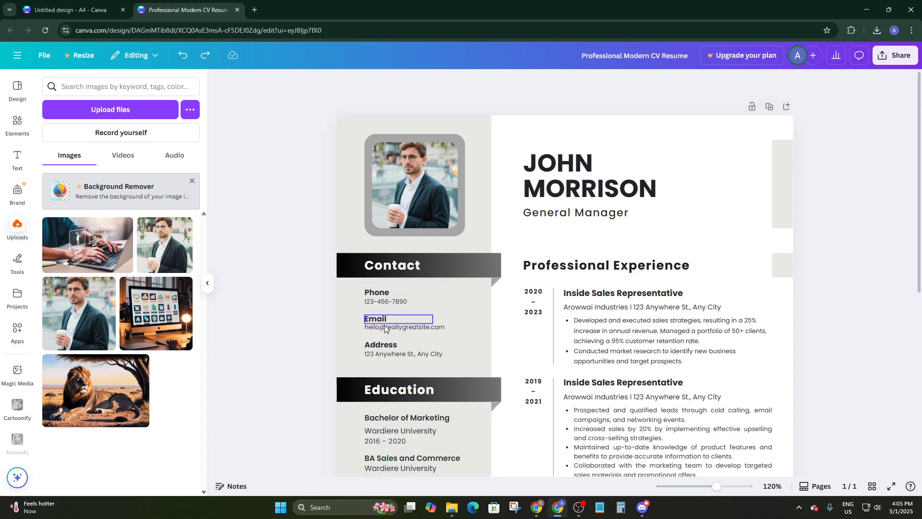
pyautogui.scroll(-5, 385, 333)
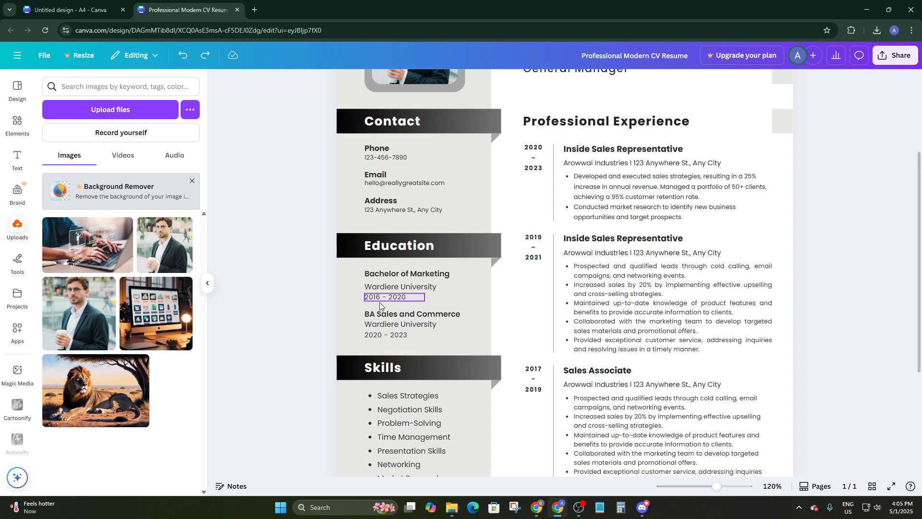
pyautogui.scroll(-3, 425, 252)
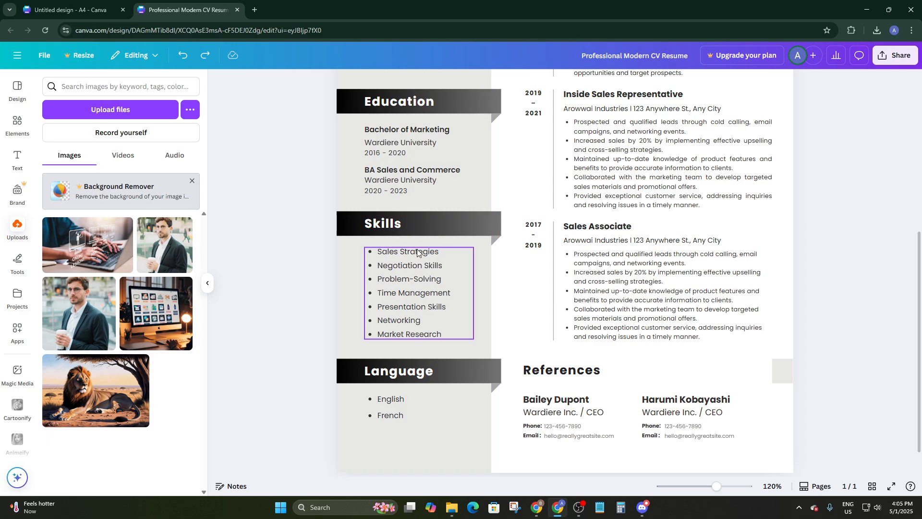
pyautogui.scroll(-1, 415, 371)
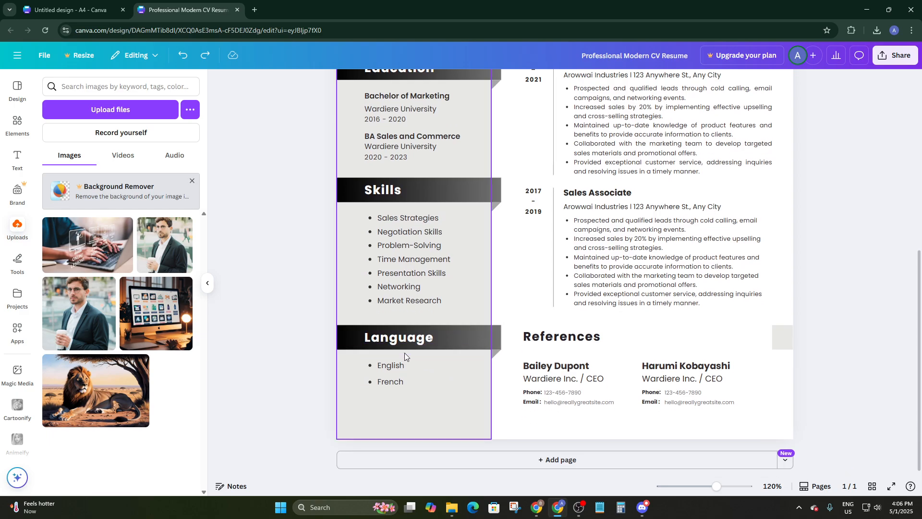
pyautogui.scroll(6, 854, 261)
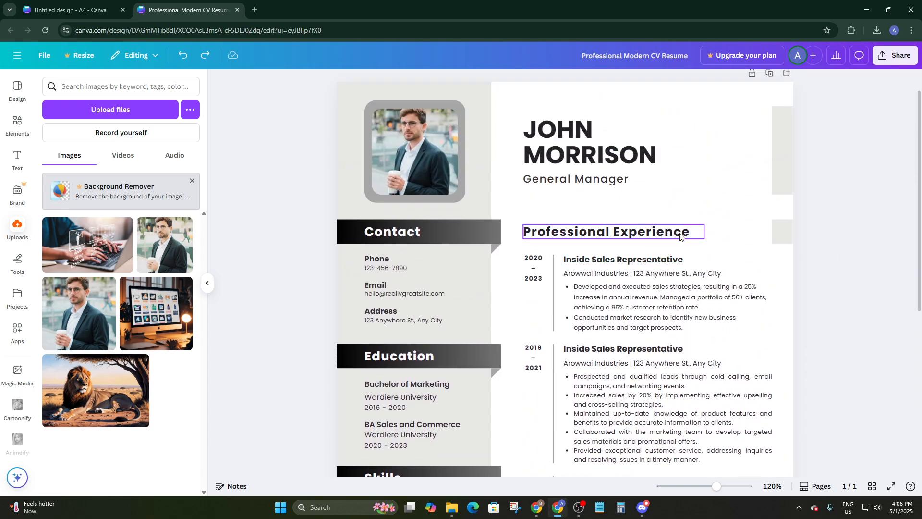
pyautogui.scroll(-3, 601, 192)
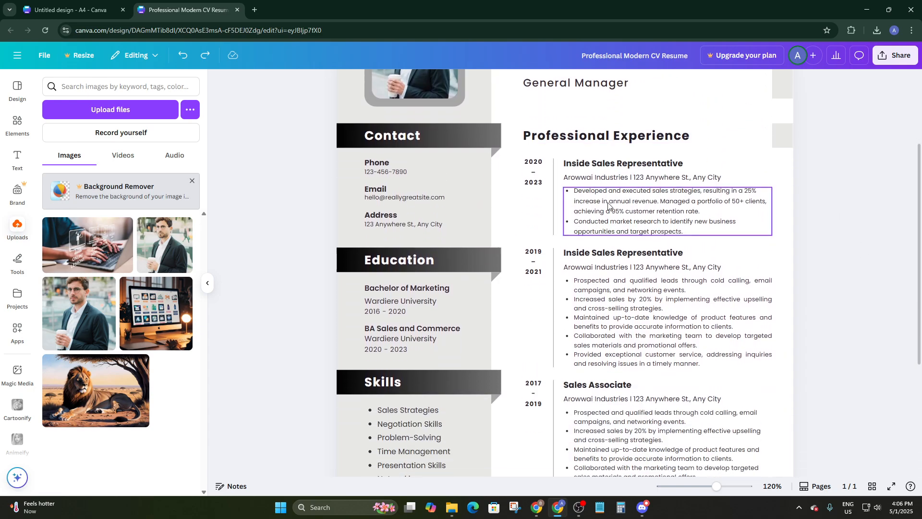
pyautogui.scroll(-6, 610, 159)
pyautogui.scroll(6, 610, 159)
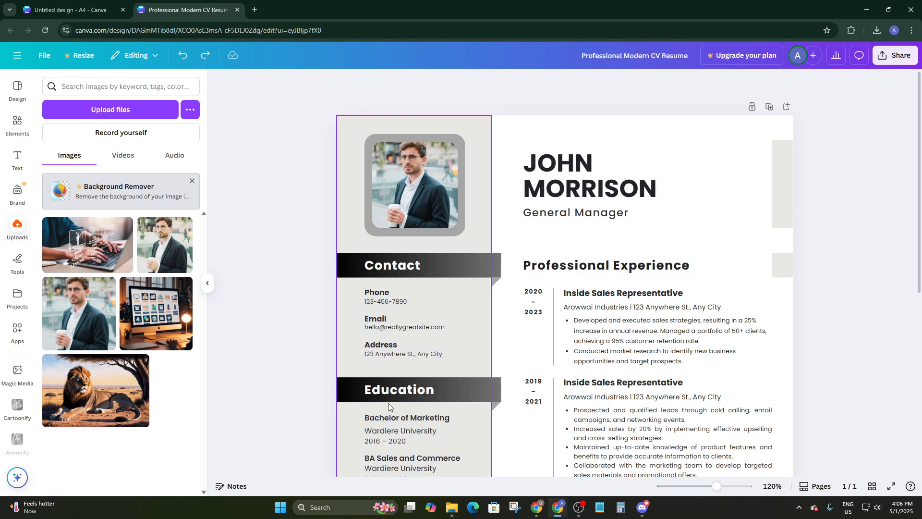
pyautogui.scroll(-2, 413, 365)
pyautogui.scroll(2, 661, 261)
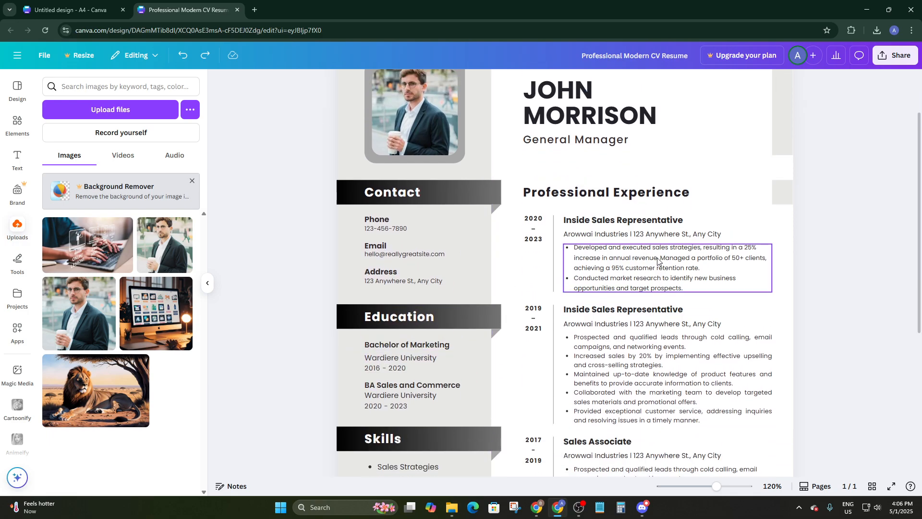
pyautogui.click(720, 196)
pyautogui.scroll(-3, 744, 196)
pyautogui.scroll(2, 557, 230)
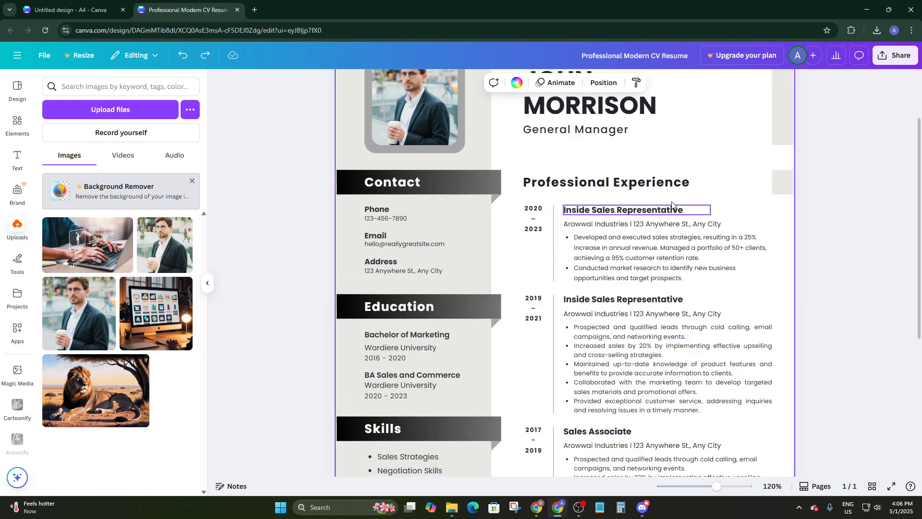
pyautogui.click(453, 229)
pyautogui.scroll(-2, 479, 243)
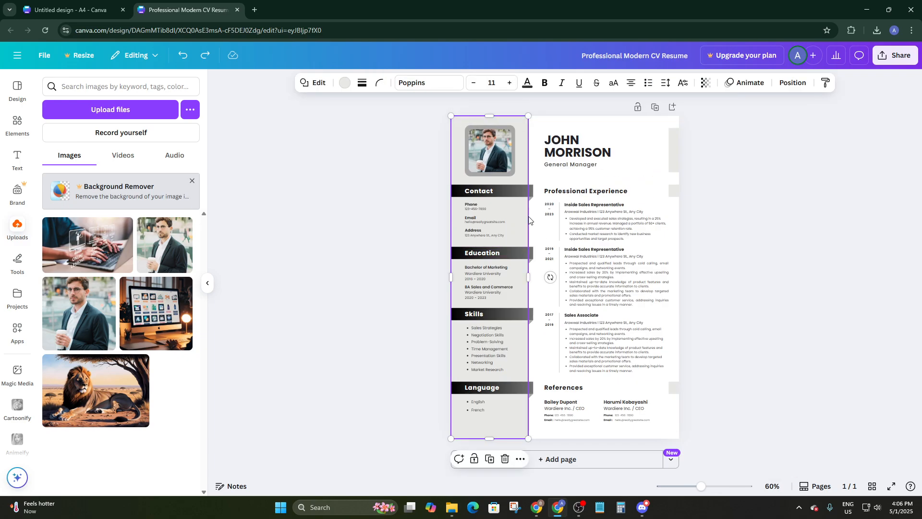
pyautogui.click(624, 173)
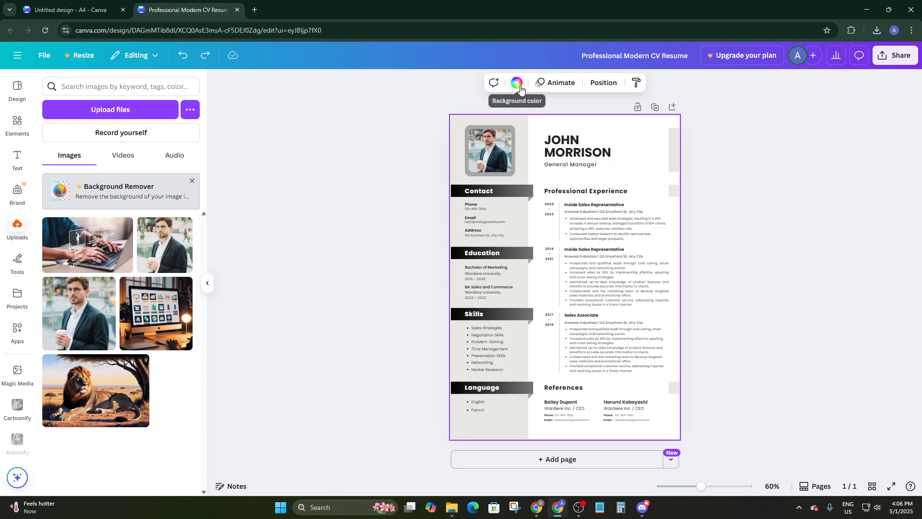
# Step: Try several grey page backgrounds, then apply the grey-to-white 90° linear gradient (#a6a6a6 to #ffffff)
pyautogui.click(516, 83)
pyautogui.click(80, 292)
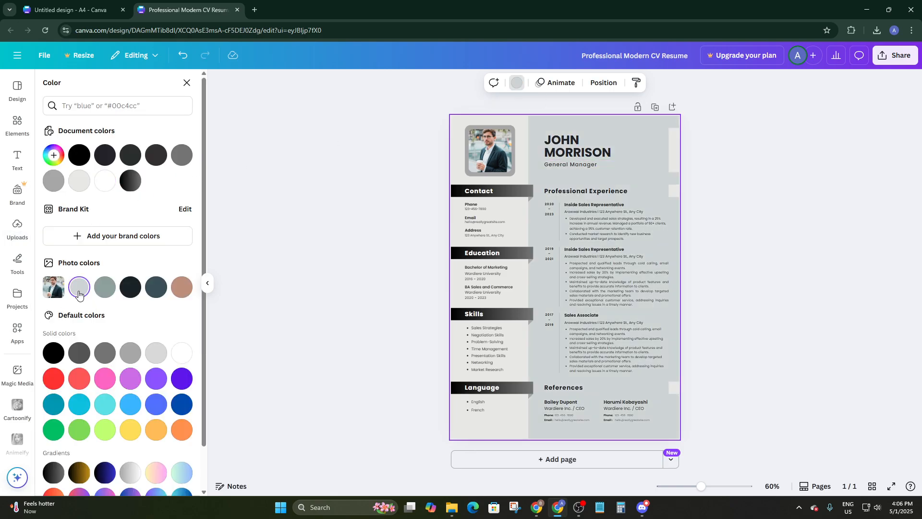
pyautogui.click(80, 181)
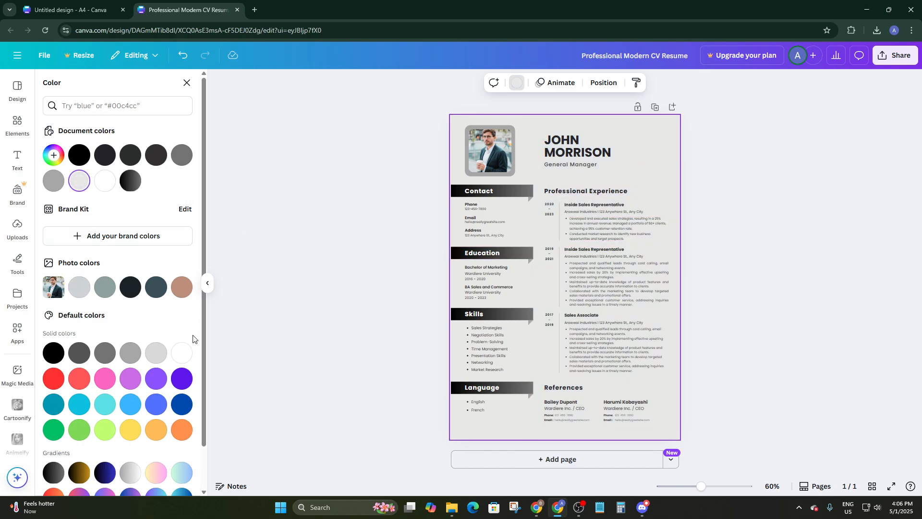
pyautogui.click(153, 353)
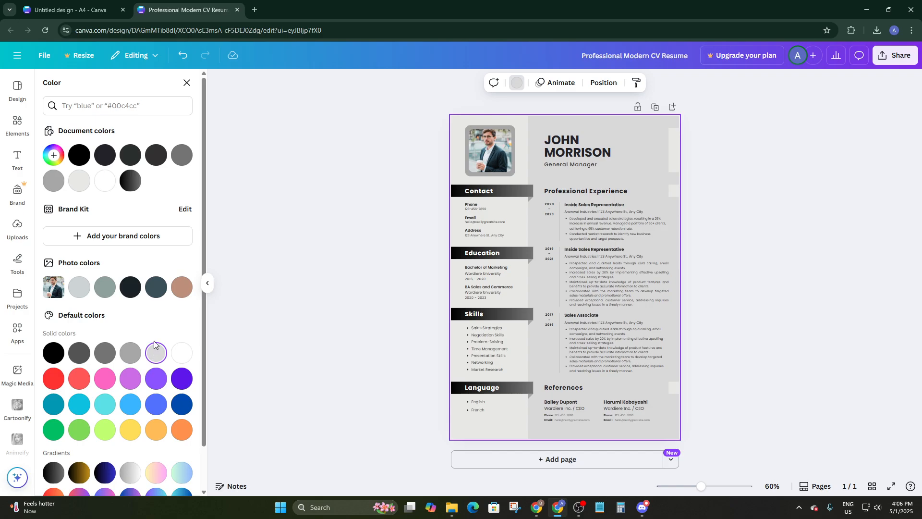
pyautogui.scroll(-1, 153, 344)
pyautogui.click(77, 305)
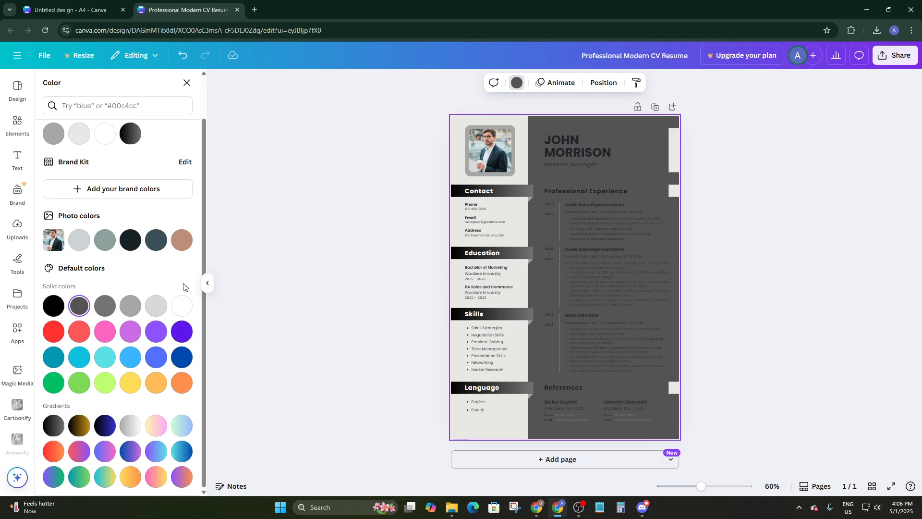
pyautogui.click(131, 427)
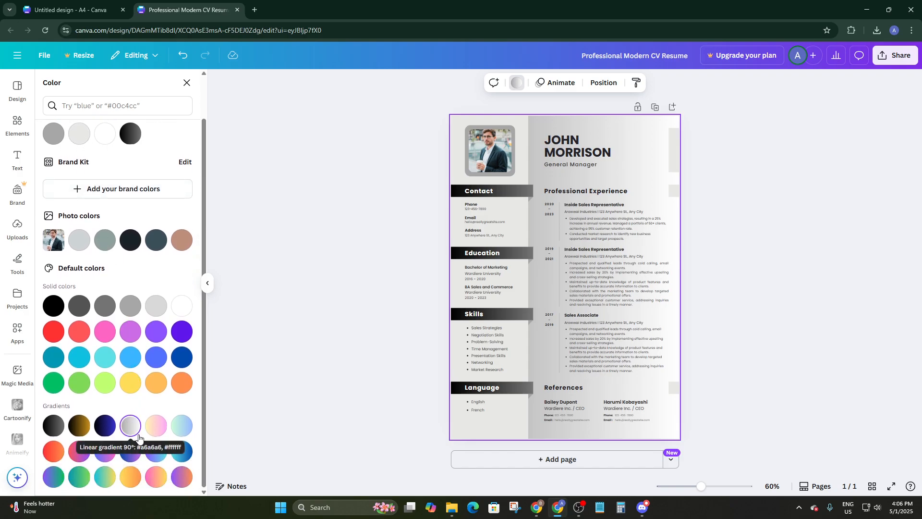
pyautogui.scroll(1, 128, 199)
pyautogui.click(96, 238)
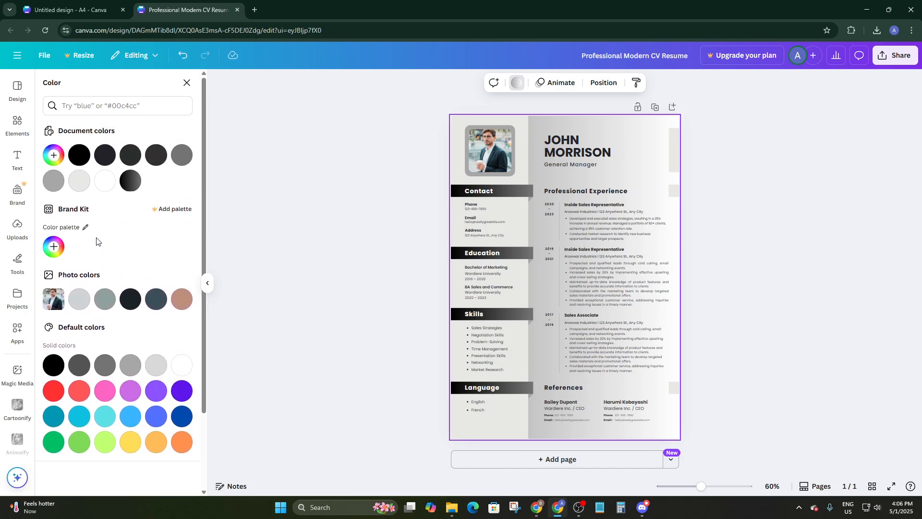
# Step: Add a custom white-and-grey gradient to the Brand Kit palette, with grey as the second stop
pyautogui.click(54, 246)
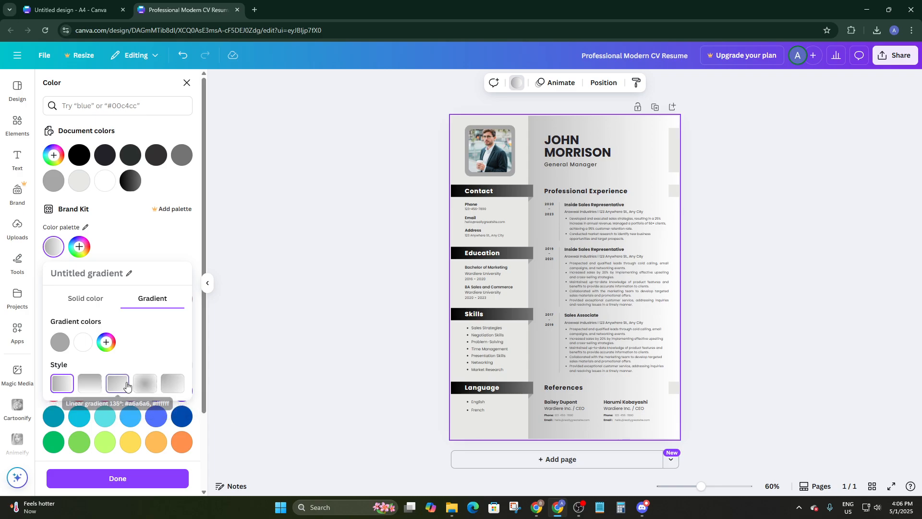
pyautogui.click(127, 384)
pyautogui.click(144, 382)
pyautogui.click(173, 384)
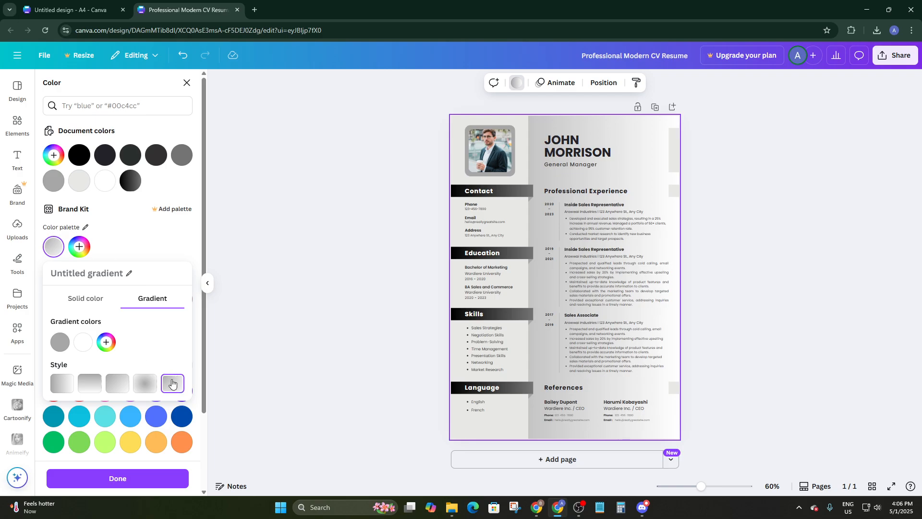
pyautogui.moveTo(61, 343); pyautogui.dragTo(87, 340)
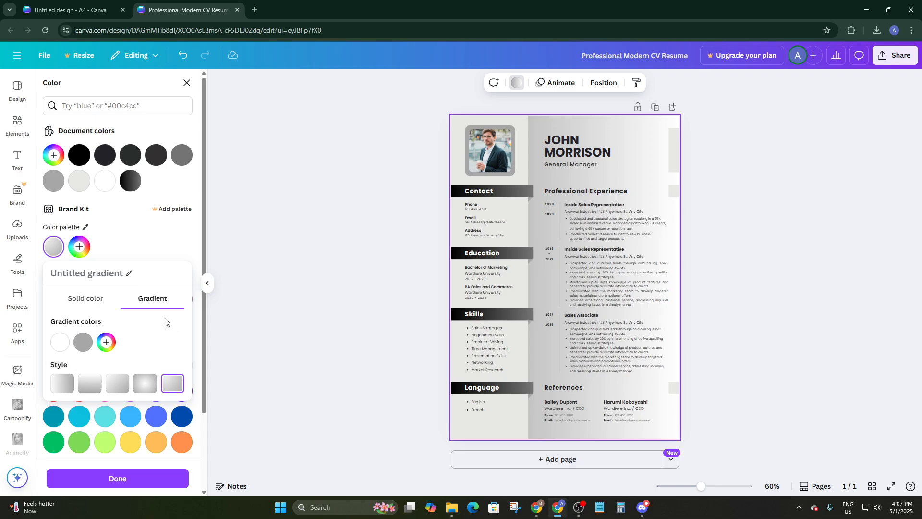
pyautogui.click(62, 242)
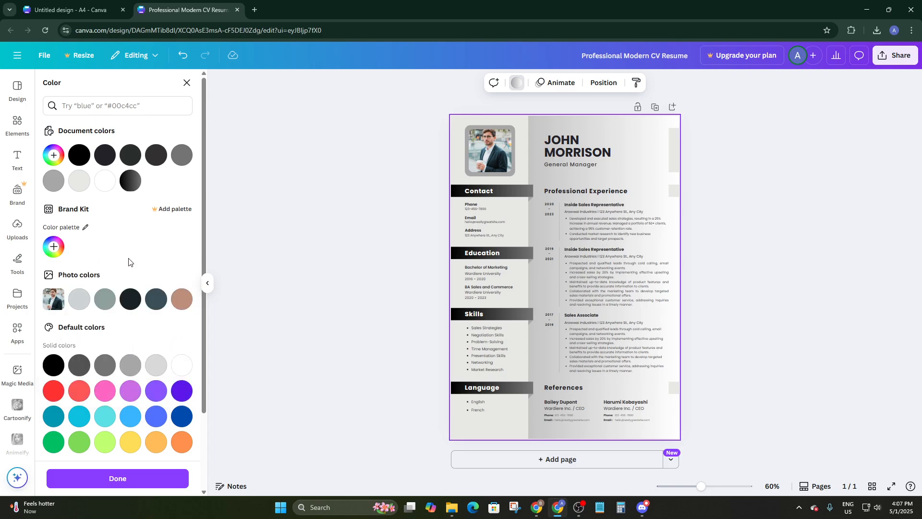
pyautogui.click(56, 247)
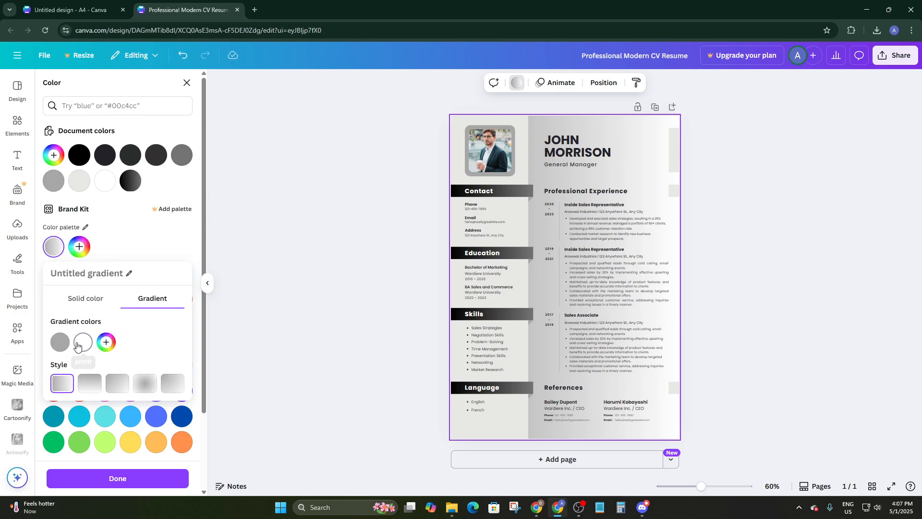
pyautogui.moveTo(60, 341); pyautogui.dragTo(84, 345)
pyautogui.click(60, 342)
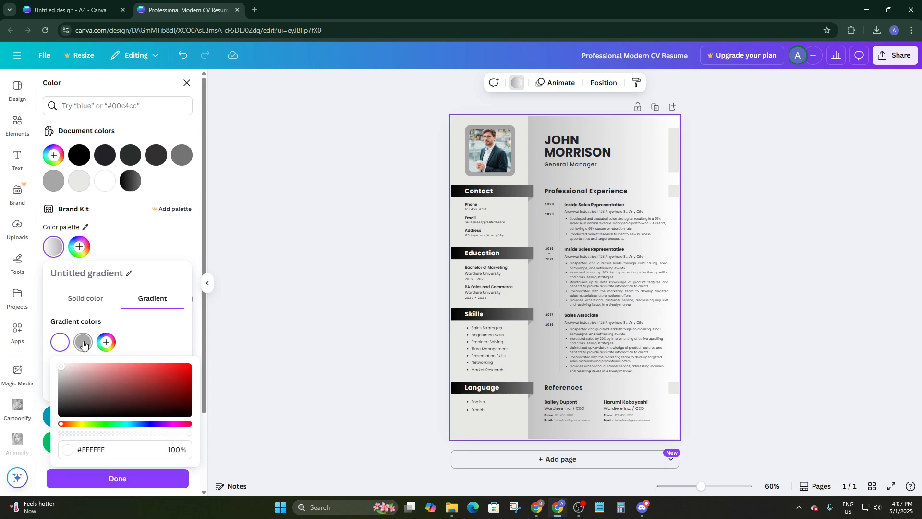
pyautogui.click(83, 344)
pyautogui.click(175, 233)
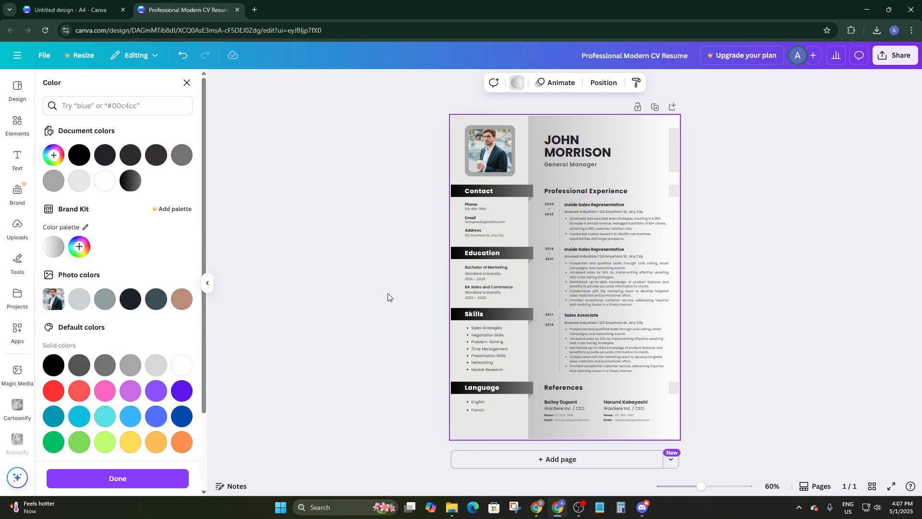
pyautogui.click(402, 275)
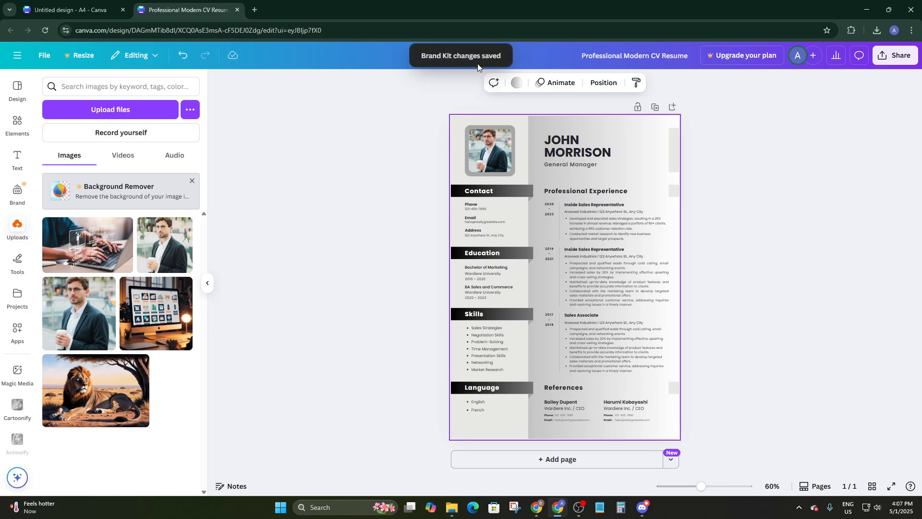
# Step: Lighten the saved gradient's grey stop to #DFDFDF and apply it to the page background
pyautogui.click(516, 83)
pyautogui.click(53, 247)
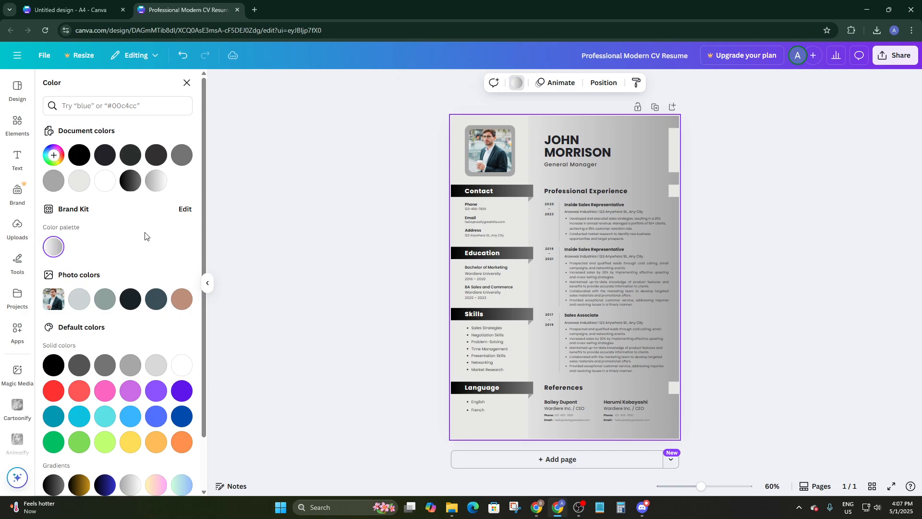
pyautogui.click(185, 210)
pyautogui.click(54, 246)
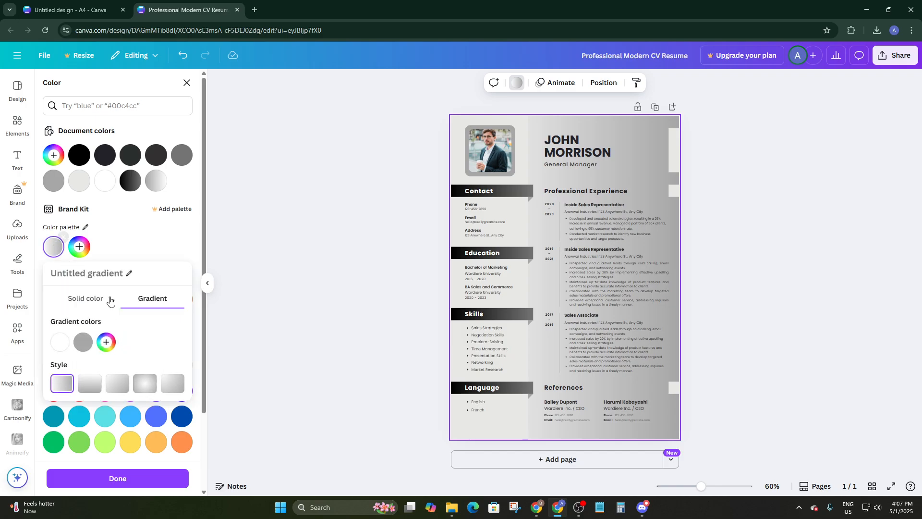
pyautogui.click(83, 341)
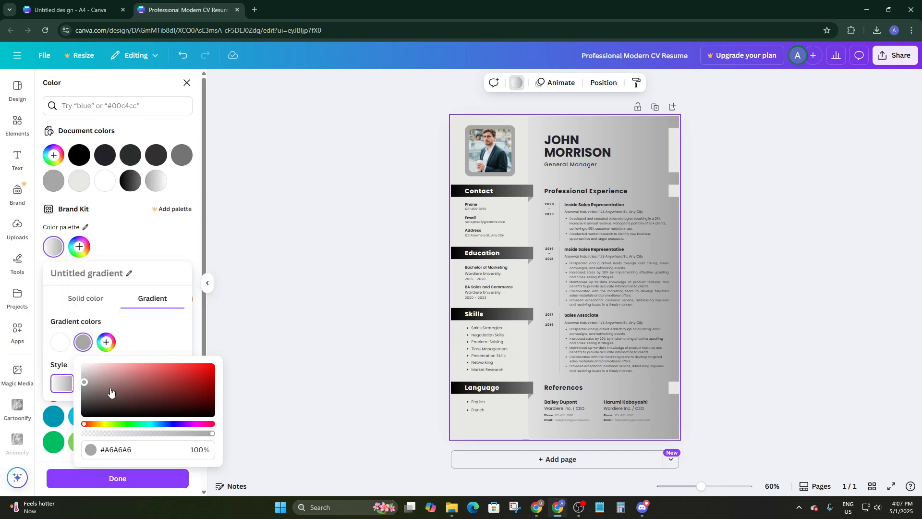
pyautogui.click(84, 381)
pyautogui.moveTo(85, 380); pyautogui.dragTo(75, 374)
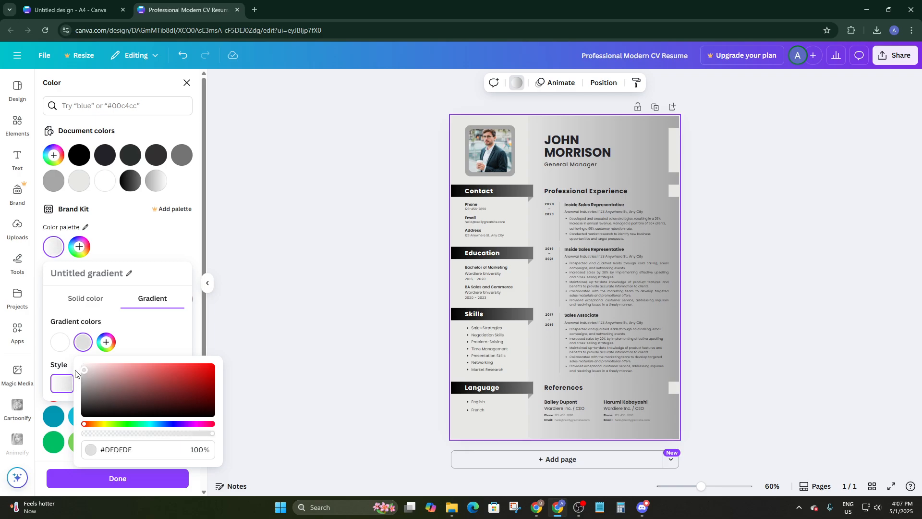
pyautogui.click(149, 349)
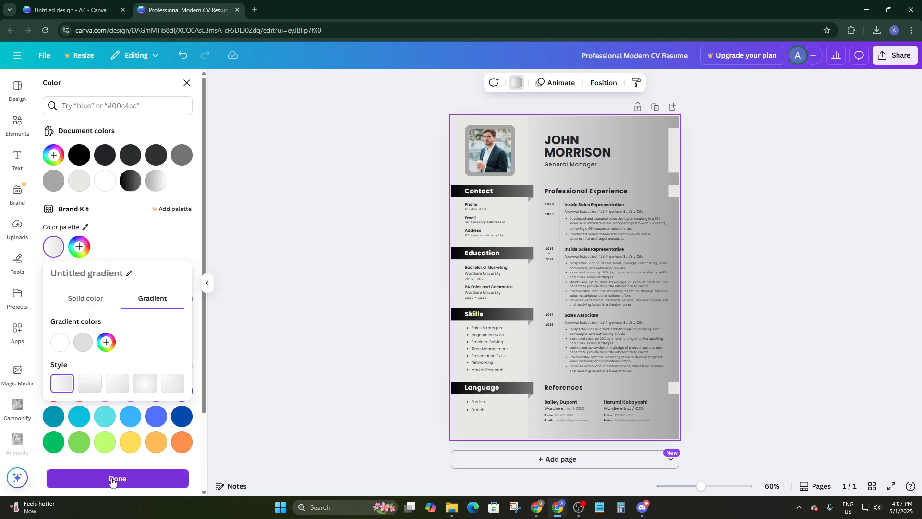
pyautogui.click(118, 478)
pyautogui.click(53, 248)
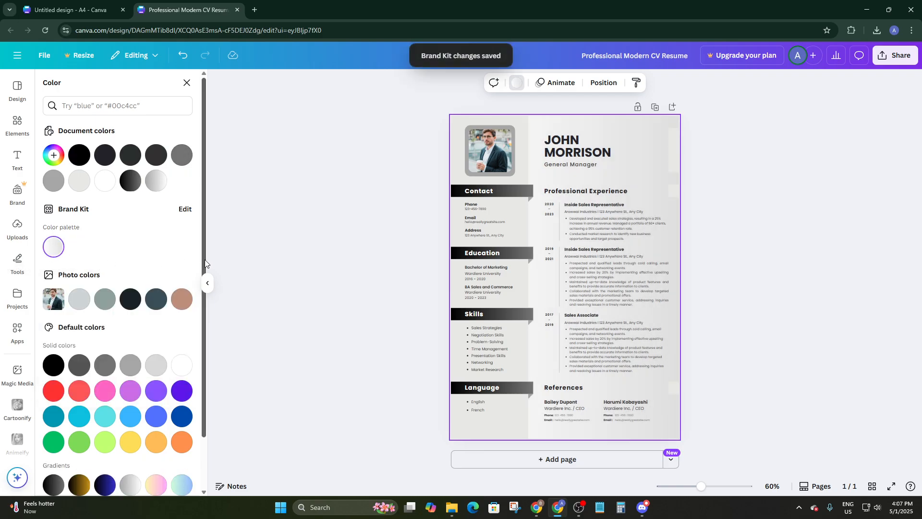
pyautogui.click(226, 260)
pyautogui.click(670, 150)
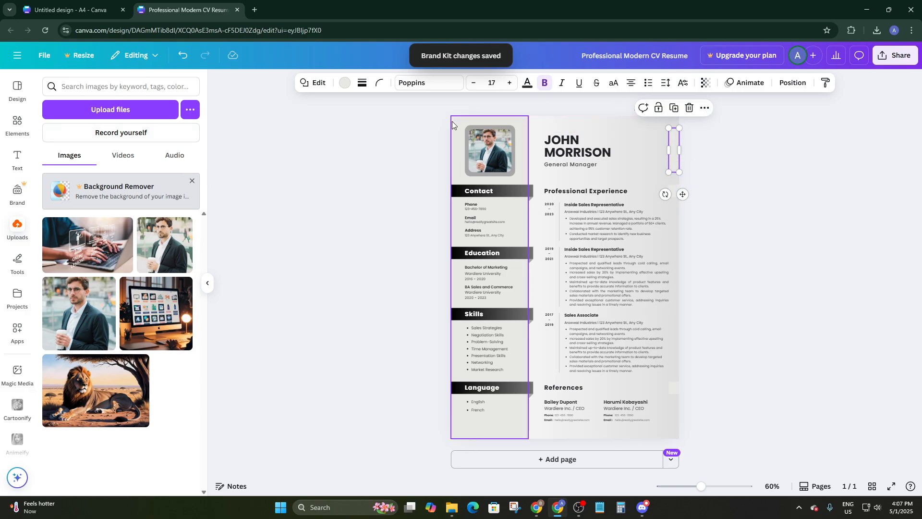
# Step: Set the small Professional Experience square and the tall bar beside the name to Default mid grey
pyautogui.click(345, 82)
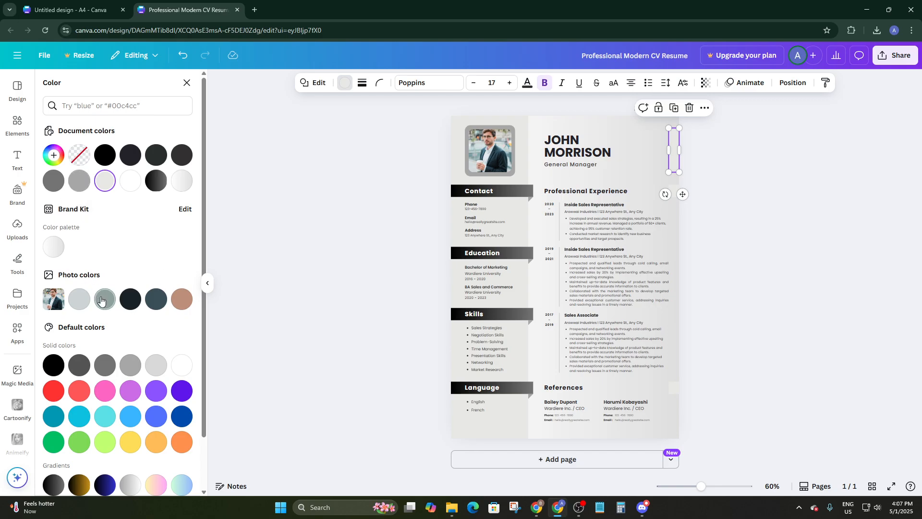
pyautogui.click(82, 301)
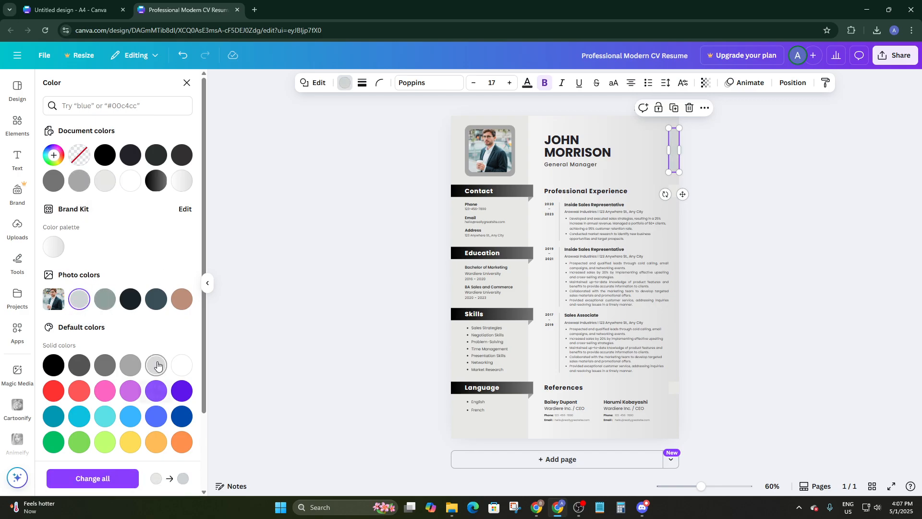
pyautogui.scroll(-2, 154, 362)
pyautogui.click(179, 206)
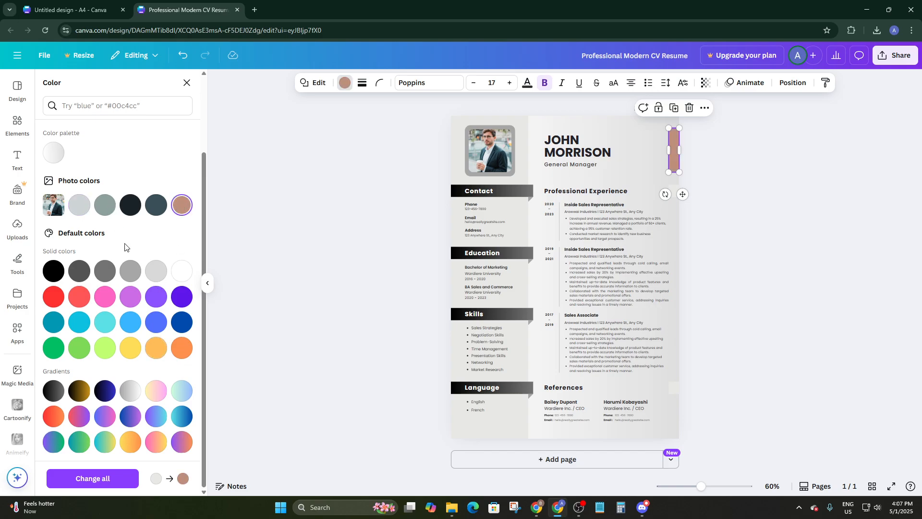
pyautogui.click(105, 205)
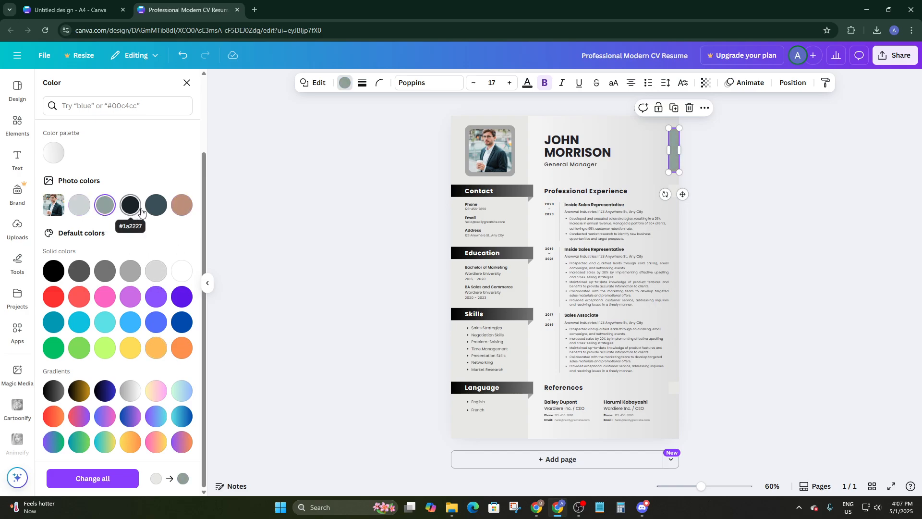
pyautogui.click(674, 190)
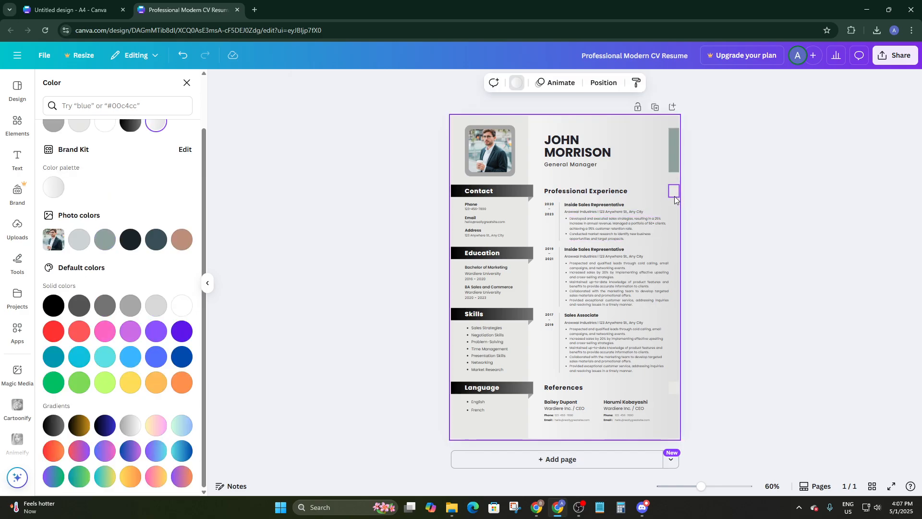
pyautogui.click(80, 239)
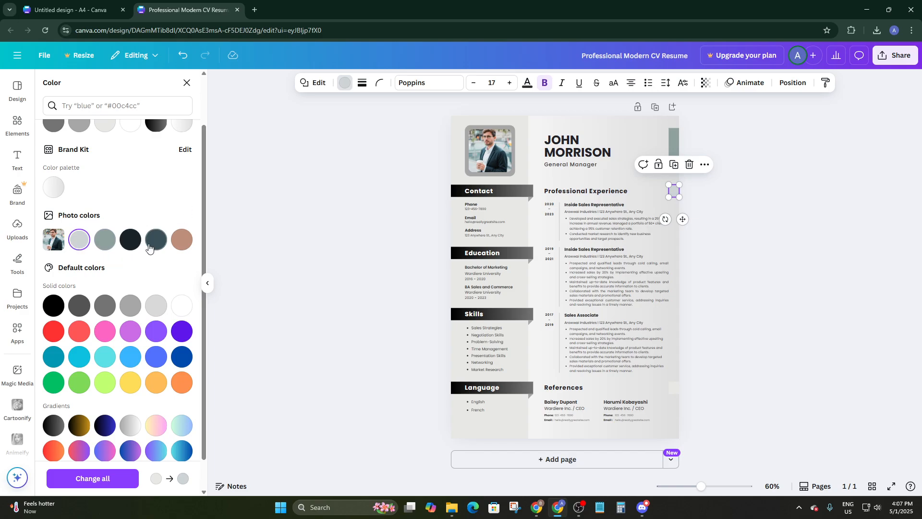
pyautogui.scroll(-1, 158, 292)
pyautogui.click(135, 273)
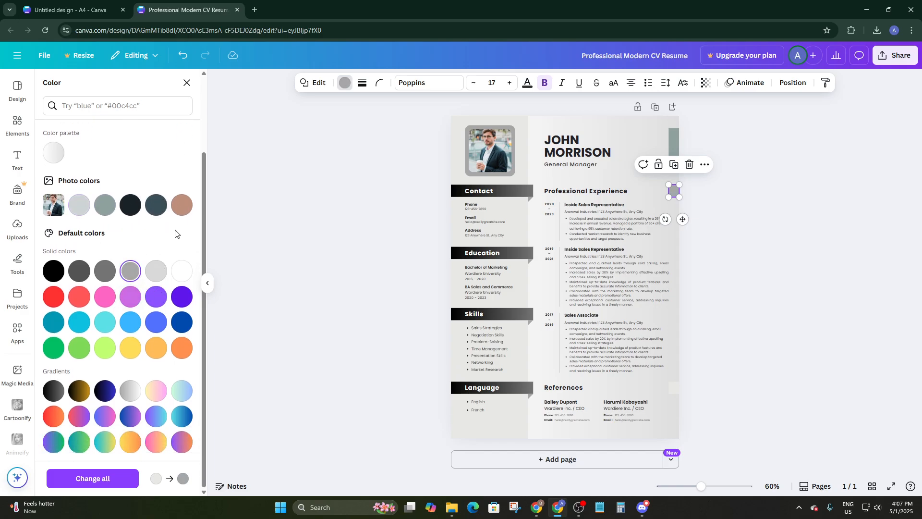
pyautogui.click(675, 144)
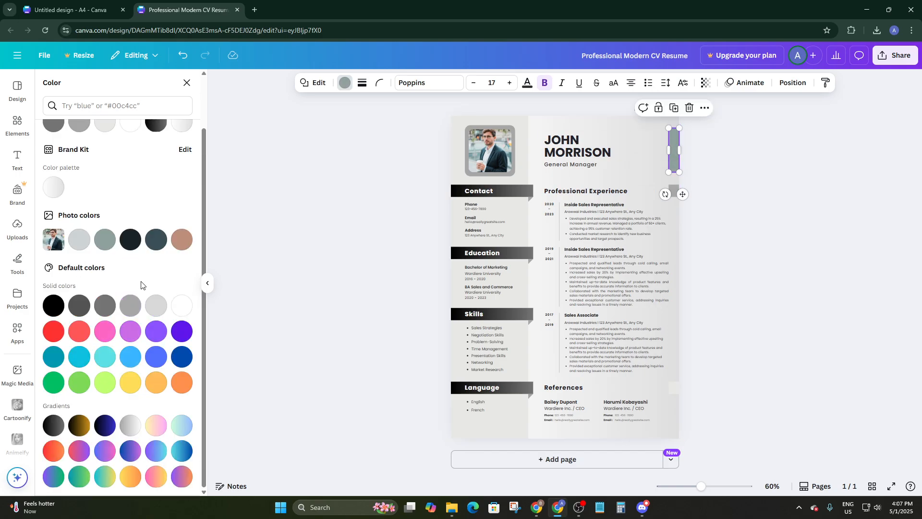
pyautogui.click(137, 302)
pyautogui.click(766, 241)
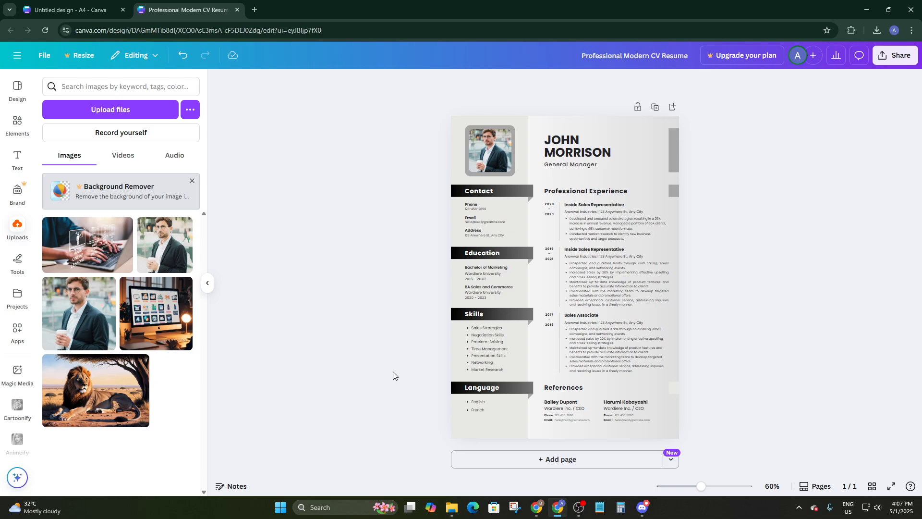
# Step: Zoom the canvas to 85% and collapse the side panel
pyautogui.scroll(1, 663, 325)
pyautogui.scroll(-1, 701, 321)
pyautogui.scroll(3, 702, 318)
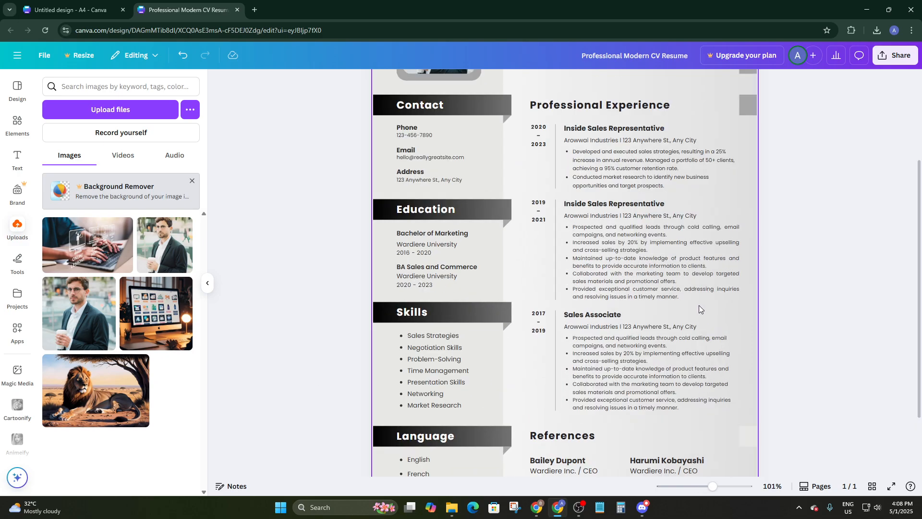
pyautogui.scroll(-3, 688, 306)
pyautogui.scroll(2, 690, 297)
pyautogui.scroll(-2, 690, 298)
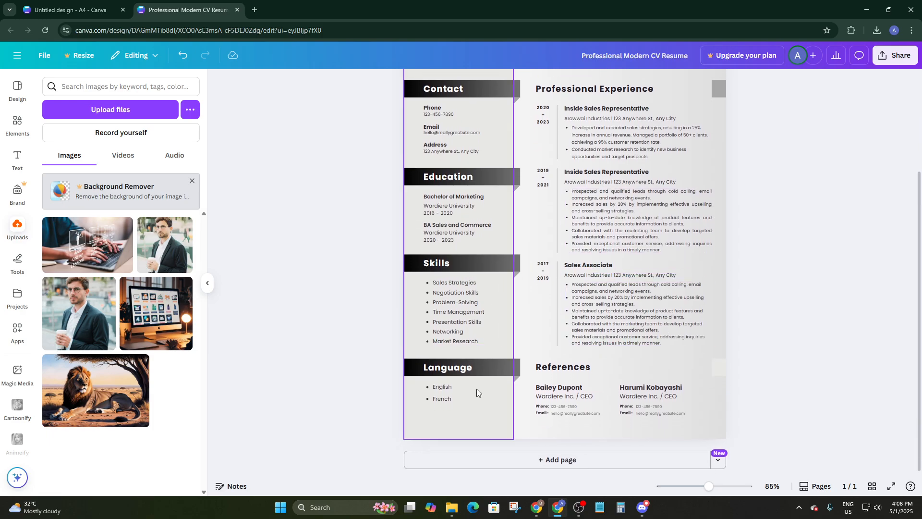
pyautogui.scroll(3, 590, 303)
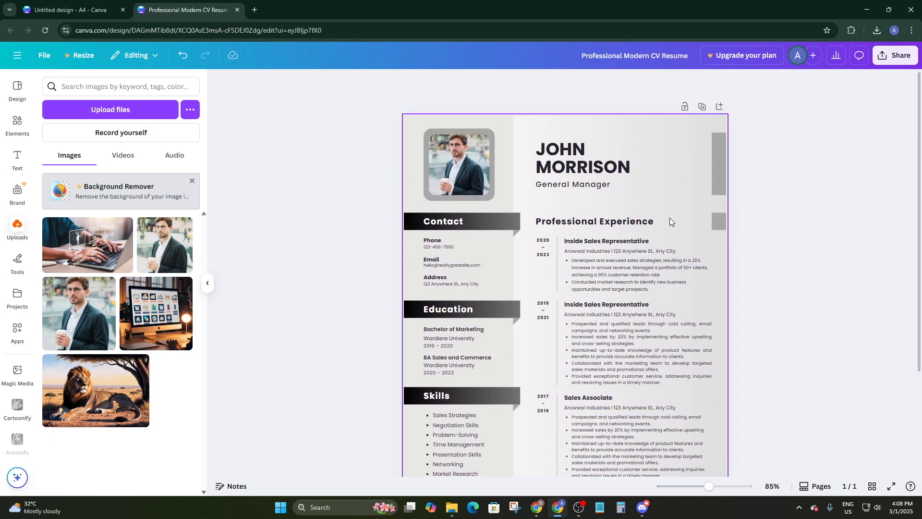
pyautogui.scroll(-1, 662, 218)
pyautogui.scroll(1, 655, 218)
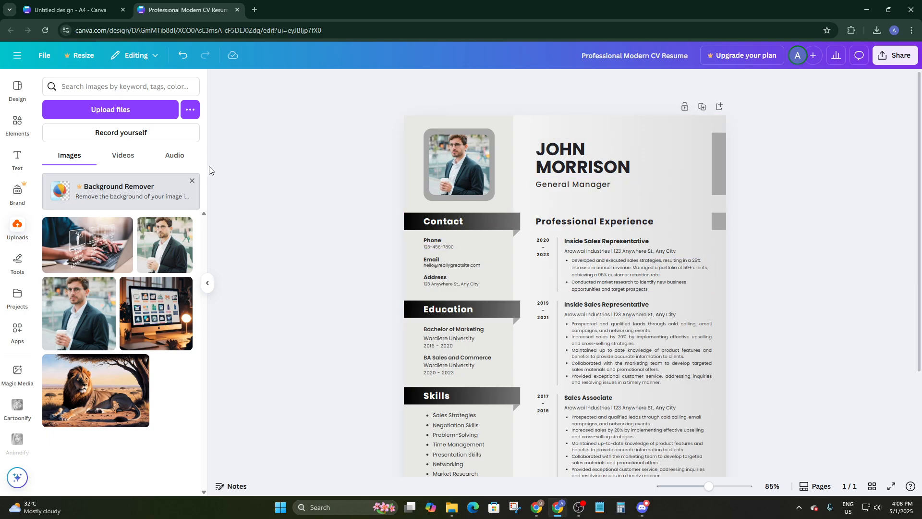
pyautogui.click(207, 283)
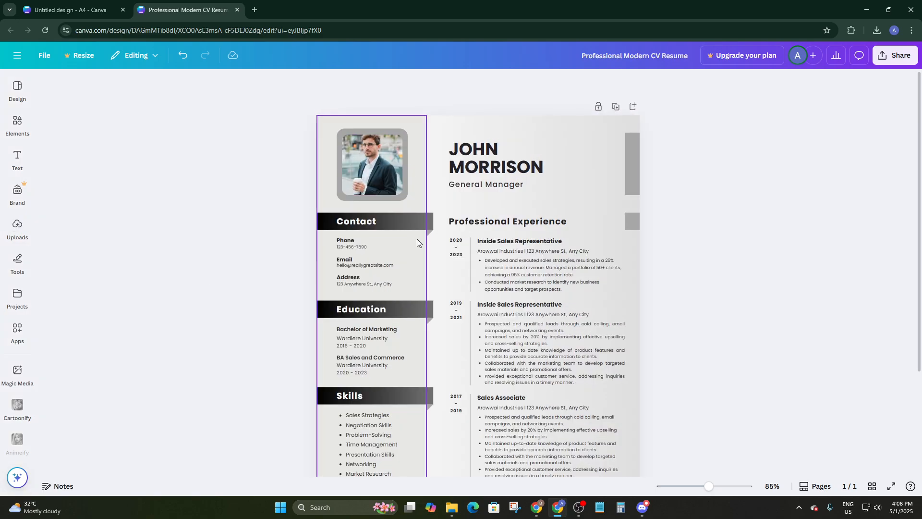
# Step: Scroll through the finished grey-and-black CV page to review it
pyautogui.scroll(-3, 417, 238)
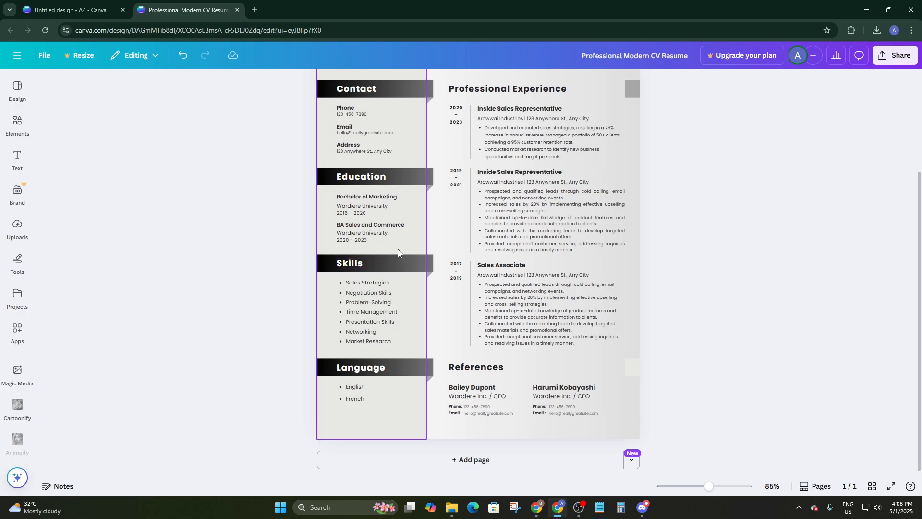
pyautogui.scroll(2, 440, 208)
pyautogui.scroll(-2, 717, 208)
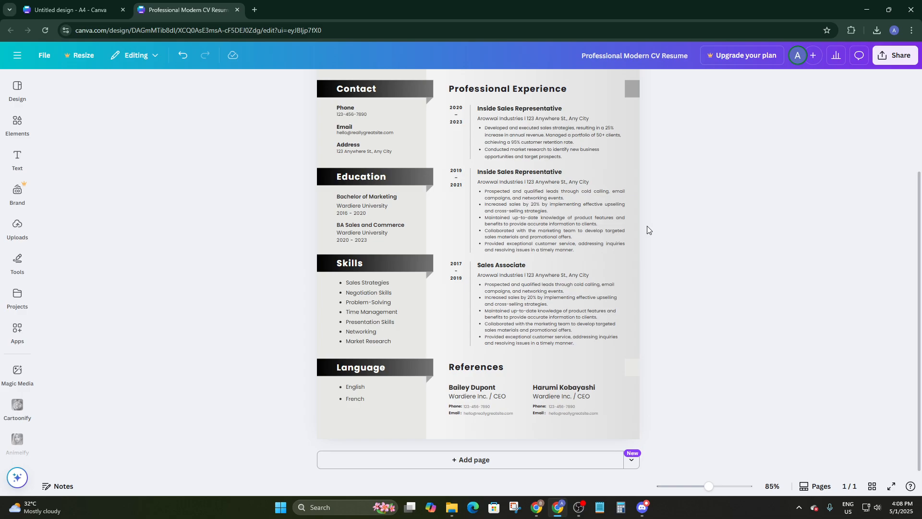
pyautogui.scroll(3, 663, 245)
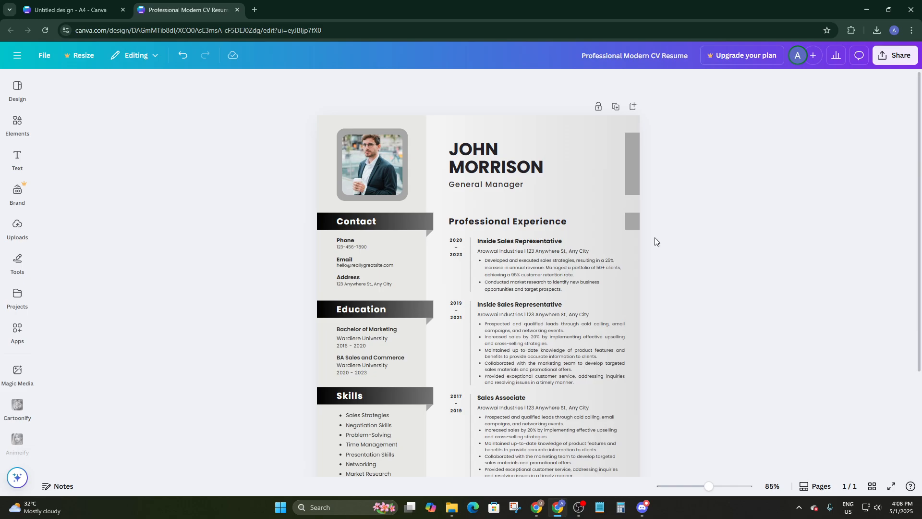
pyautogui.scroll(-3, 665, 187)
pyautogui.scroll(3, 658, 226)
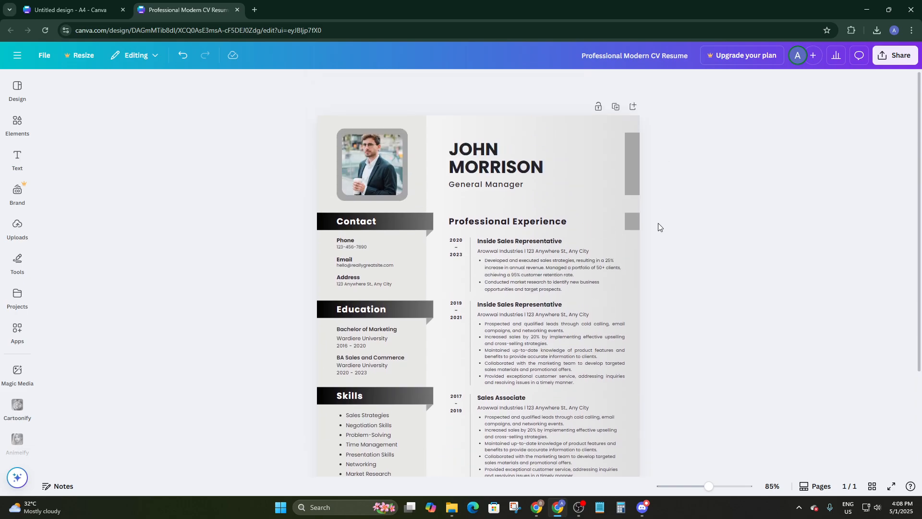